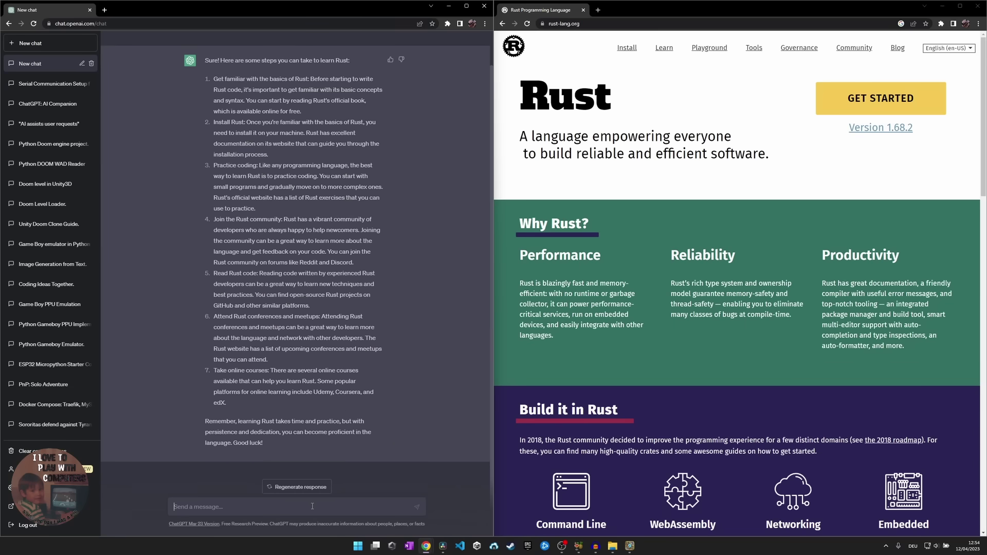
text(Can you prin)
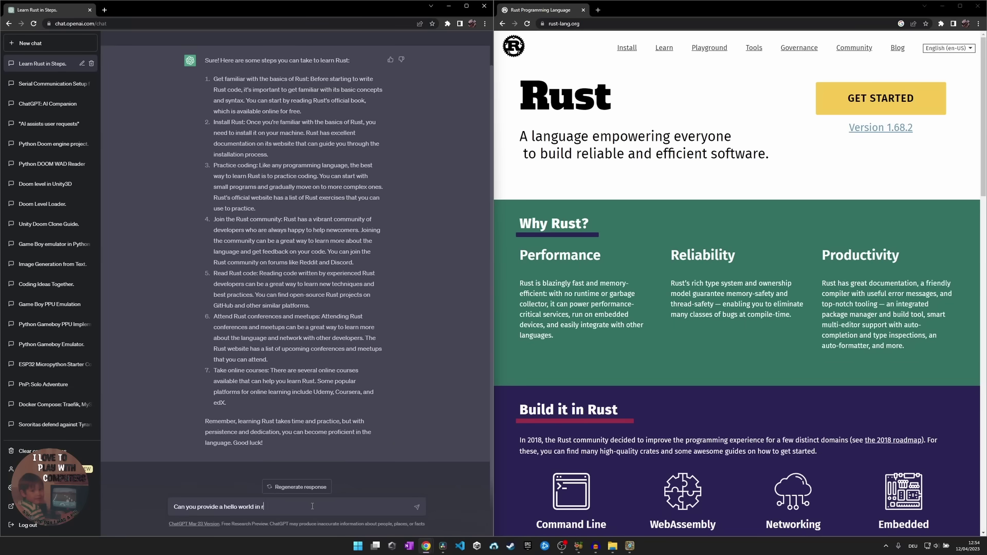
text(ust?)
- Ask ChatGPT for a Rust hello world, primes up to 1000, and an embedded Rust example
key(Return)
text(ok that)
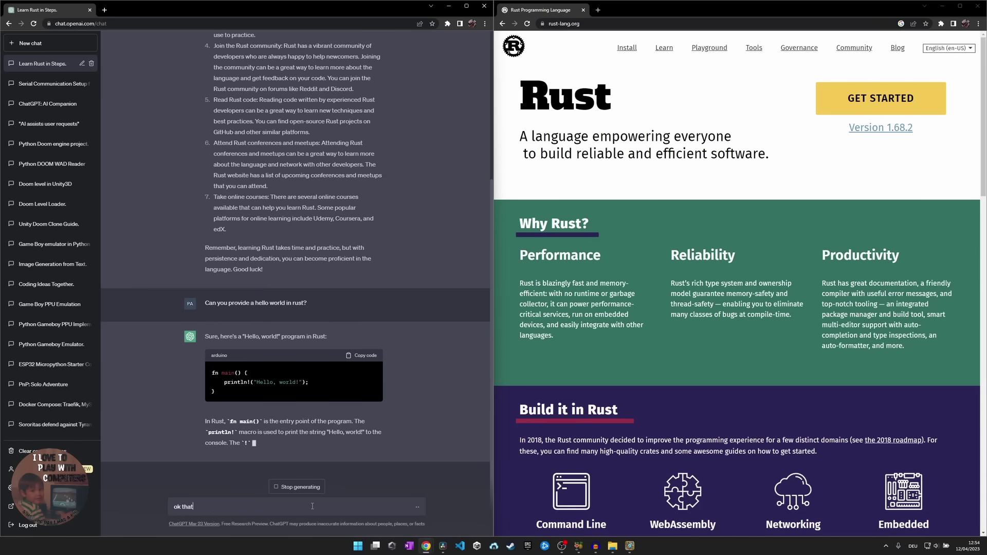
text( was easy I guess can you also provide a program that is able to calcula)
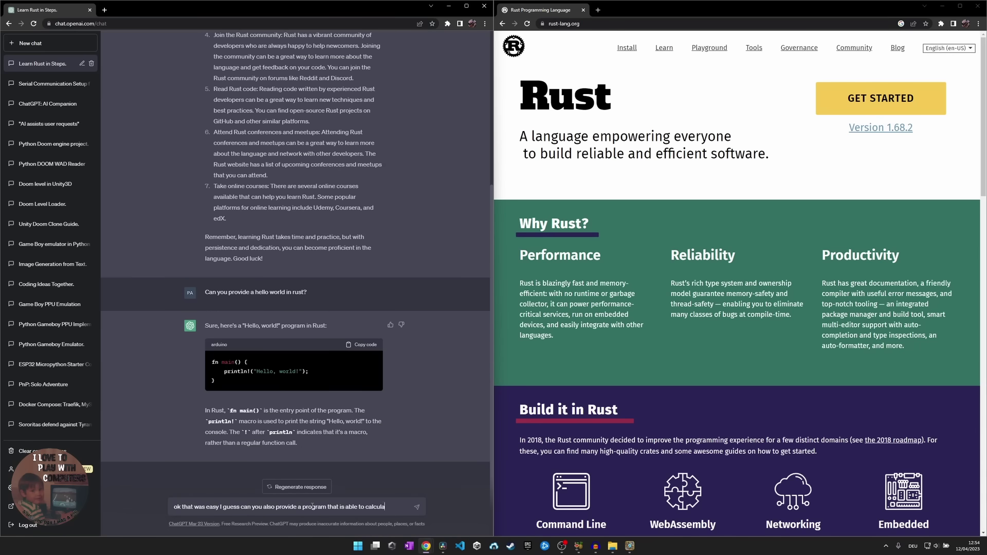
text(mes up ton rust?)
key(Return)
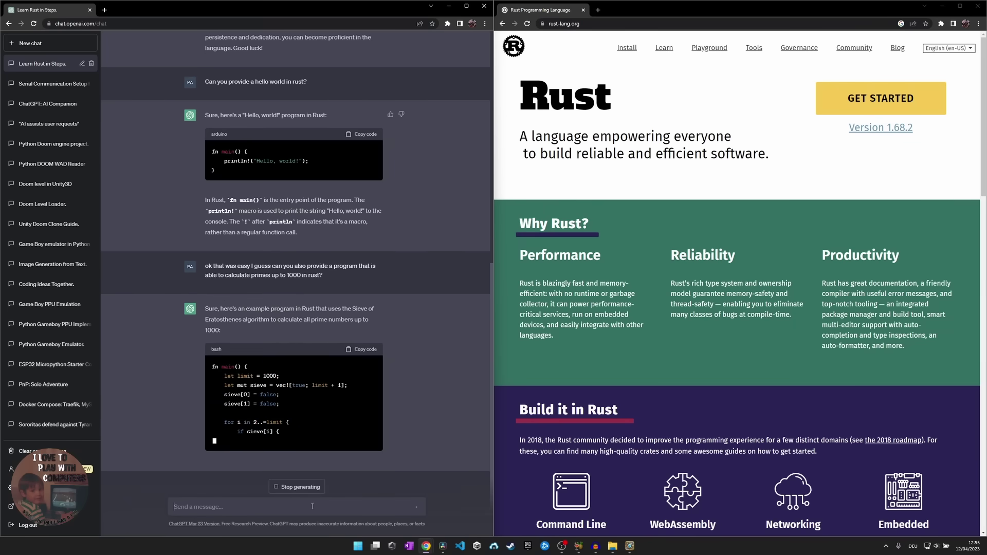
text(great)
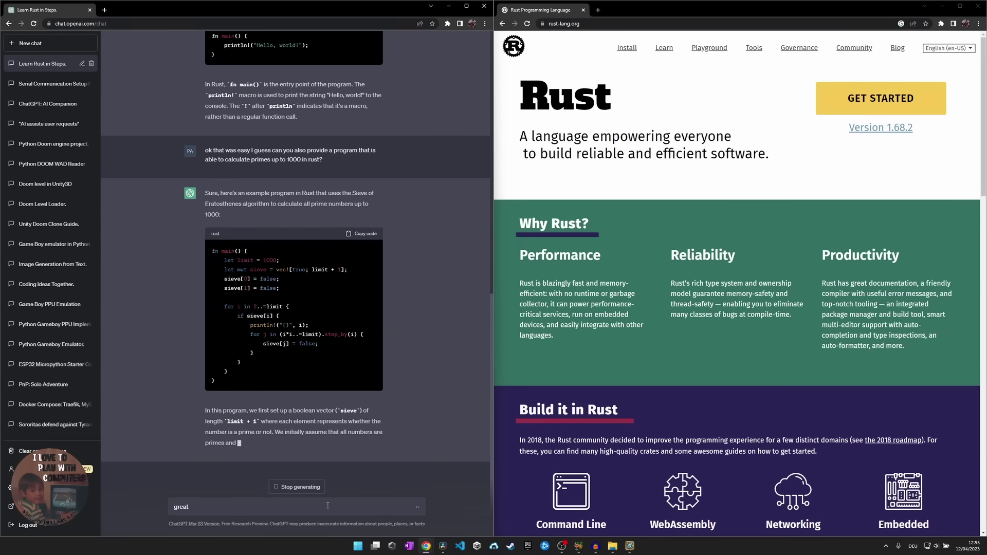
text( can you give me an example)
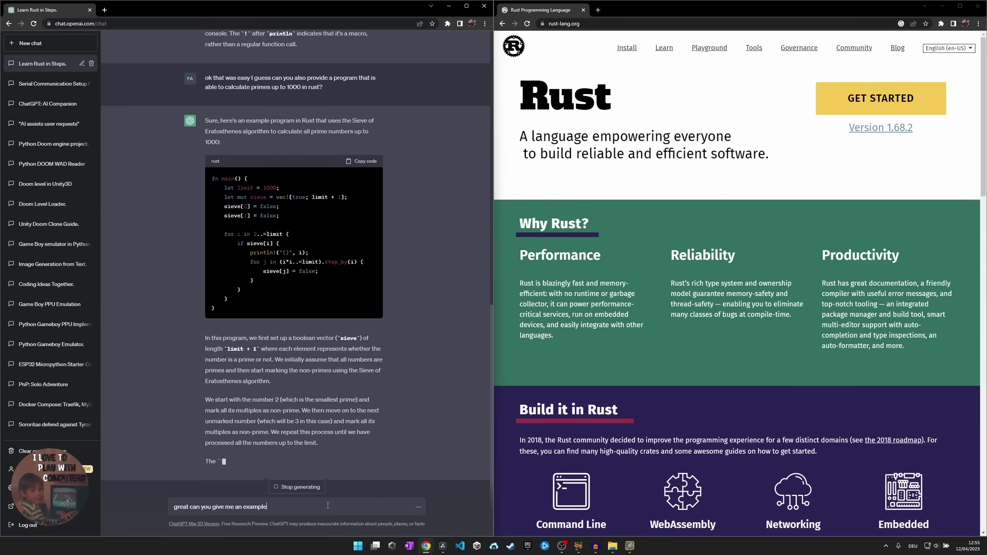
text( of code written in rust running on an esp32?)
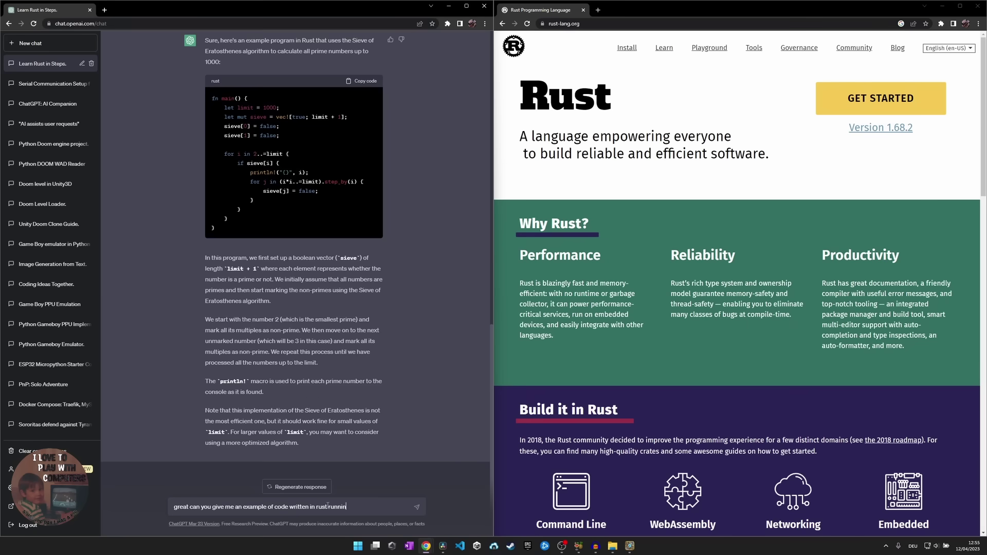
text(Can you give me a h)
key(Return)
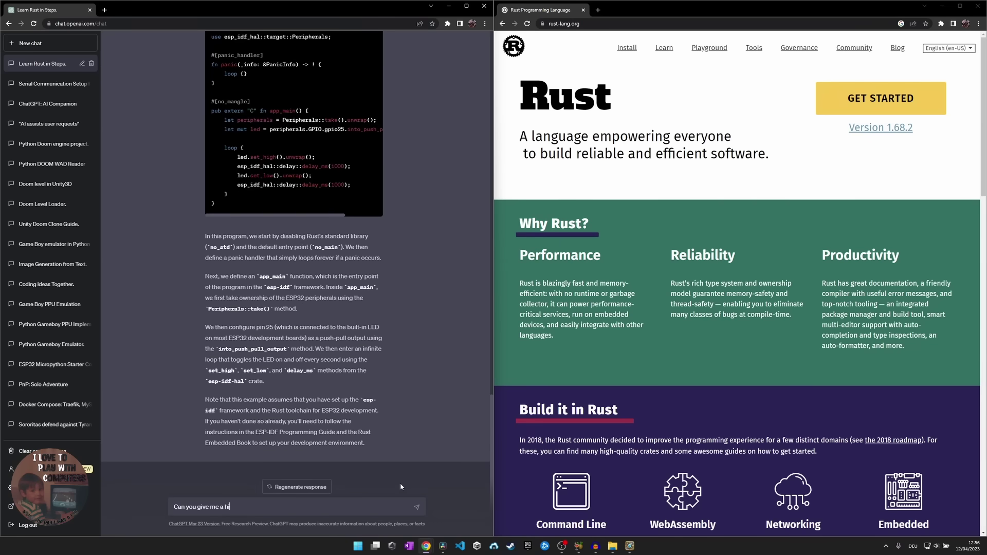
text(nt of design patterns that are very common)
text( in rust?)
- Ask about Rust design patterns and an iterator example, then its Python and x86 assembly versions
key(Return)
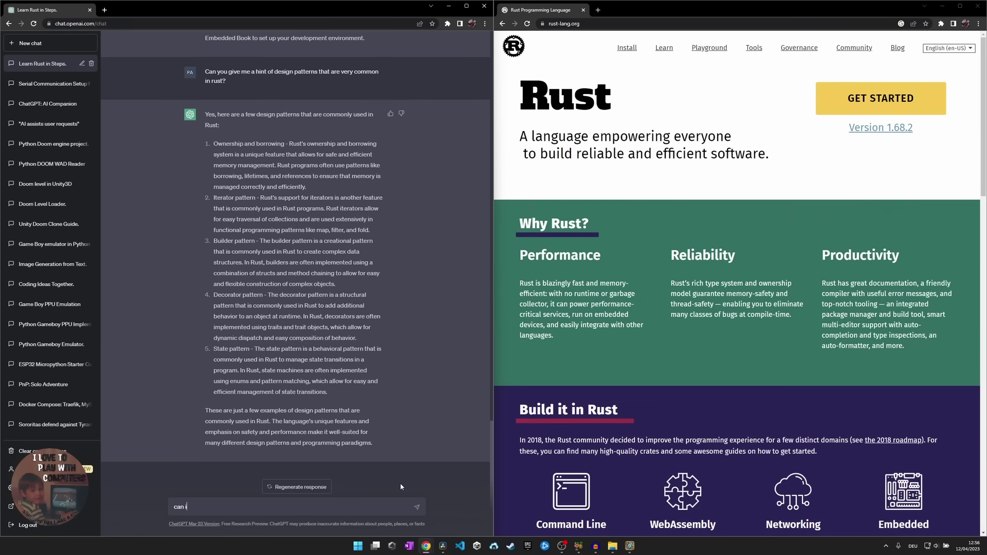
text(example that explains the 2nd)
text( pattern xyou mentioned?)
key(Return)
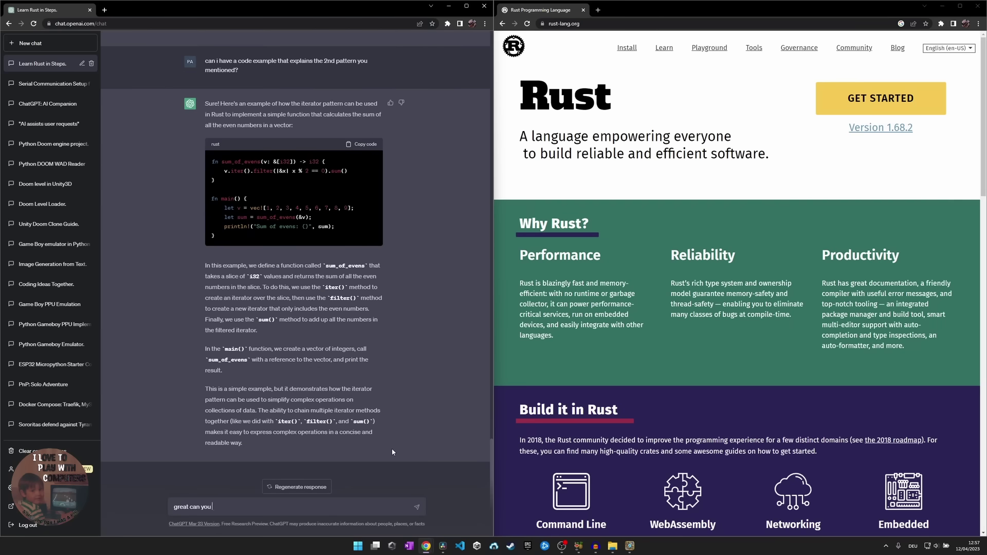
text(?)
key(Return)
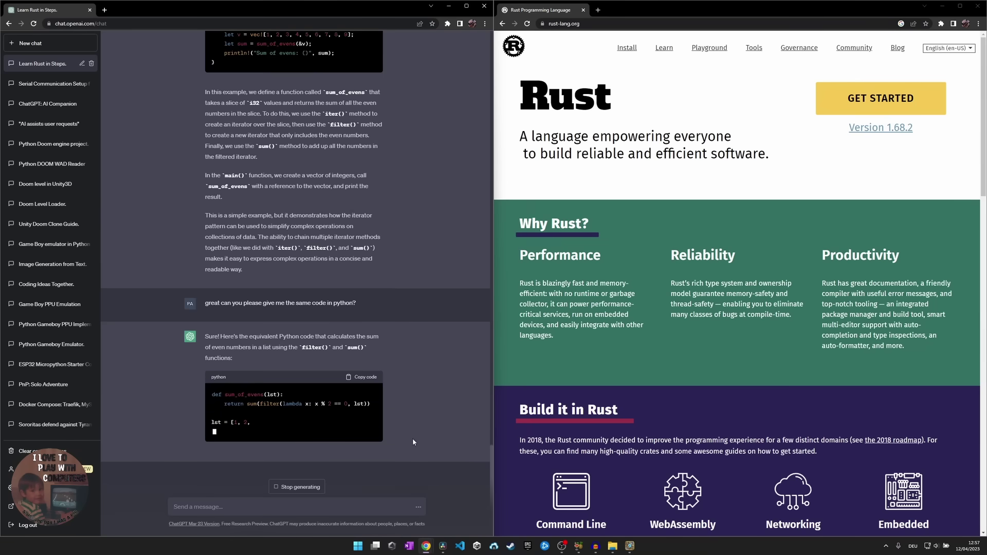
text(what about x)
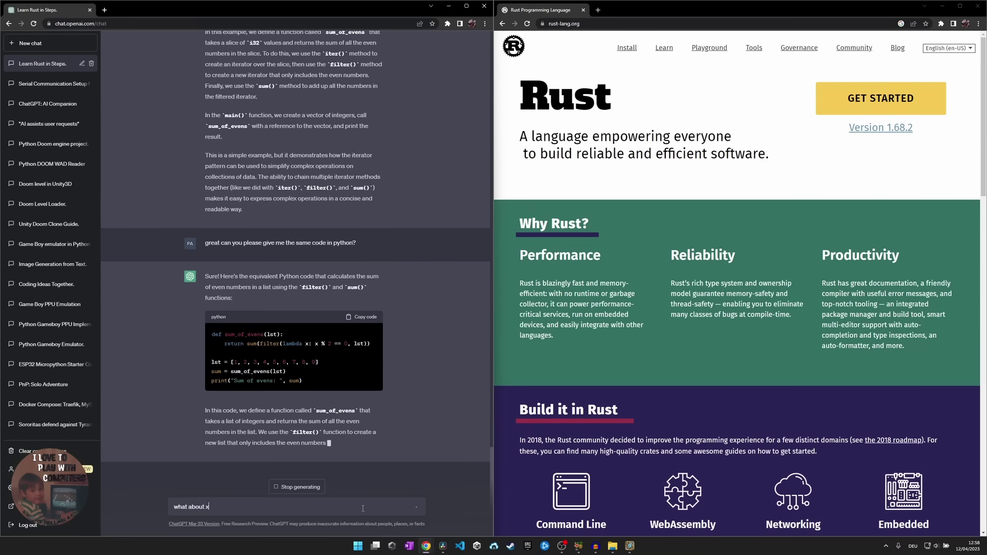
text(86 assembly language)
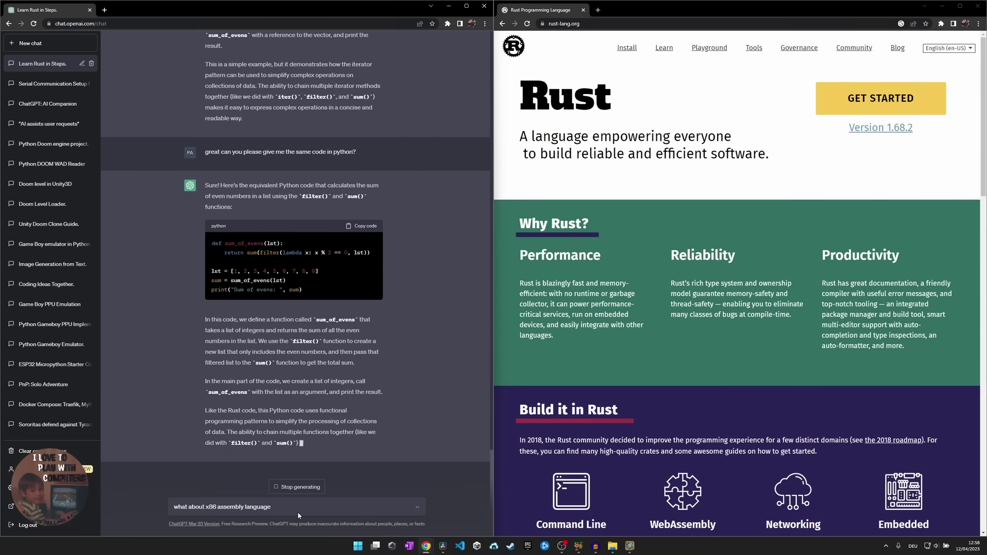
text(? can you also do that?)
key(Return)
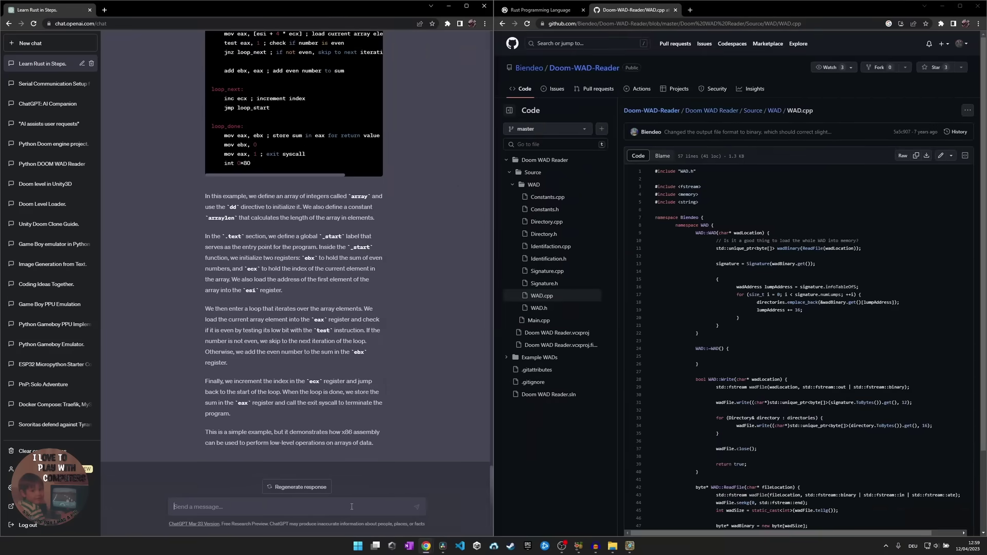
text(aster?)
- Ask how to speed up the pasted WAD reader code, then ask to explain its Write function
key(ctrl+v)
key(Return)
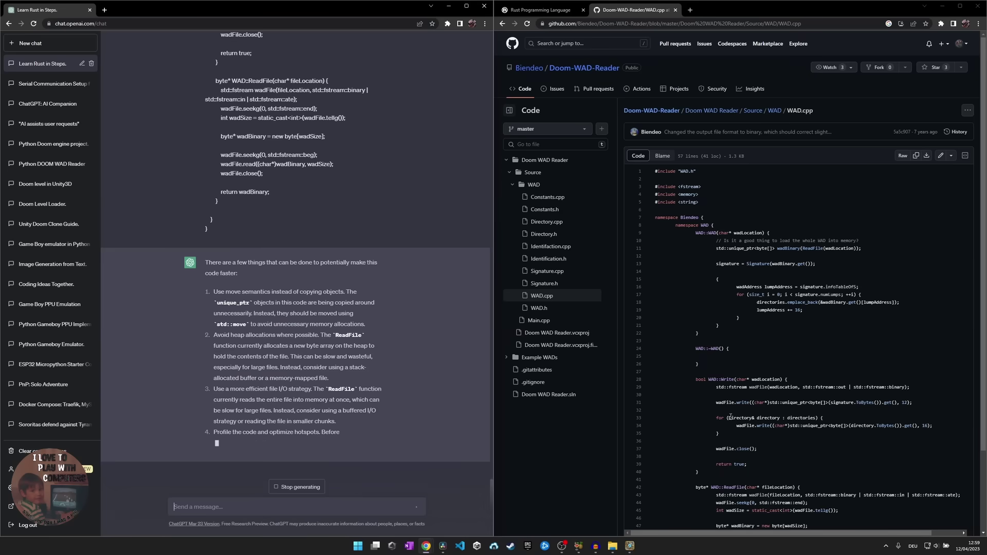
drag(711, 477, 718, 481)
key(ctrl+c)
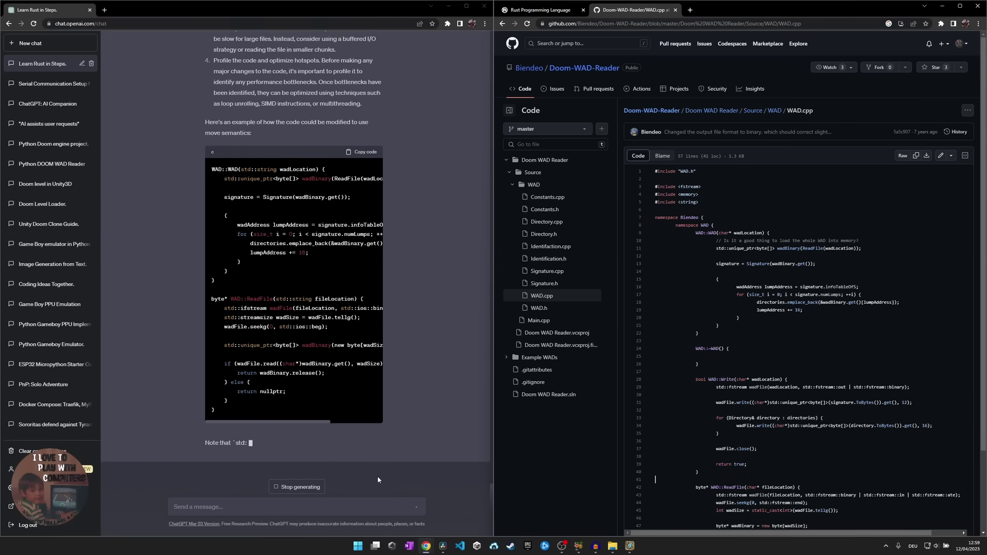
text(sounds good can you explain the following fu)
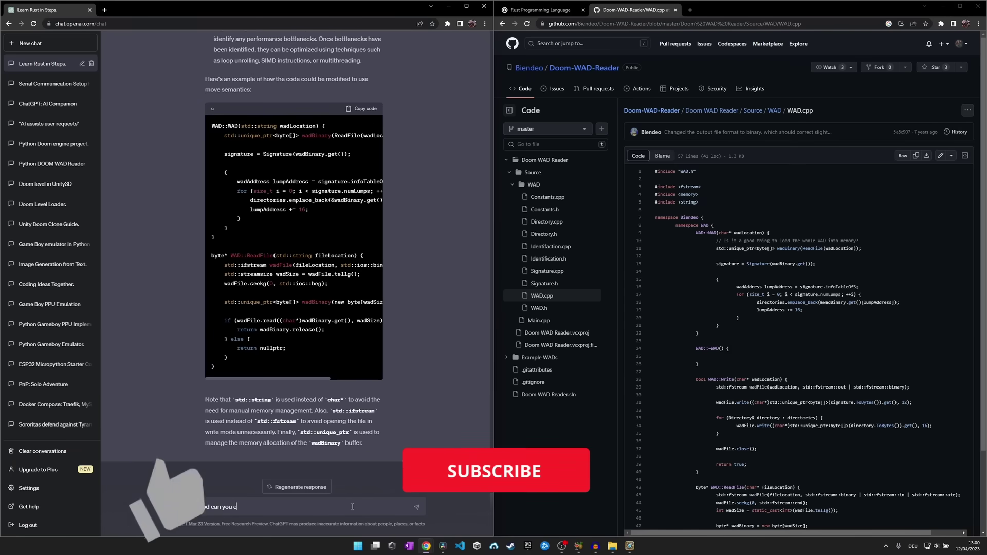
text(nction?)
key(shift+Return)
key(shift+Return)
key(ctrl+v)
key(Return)
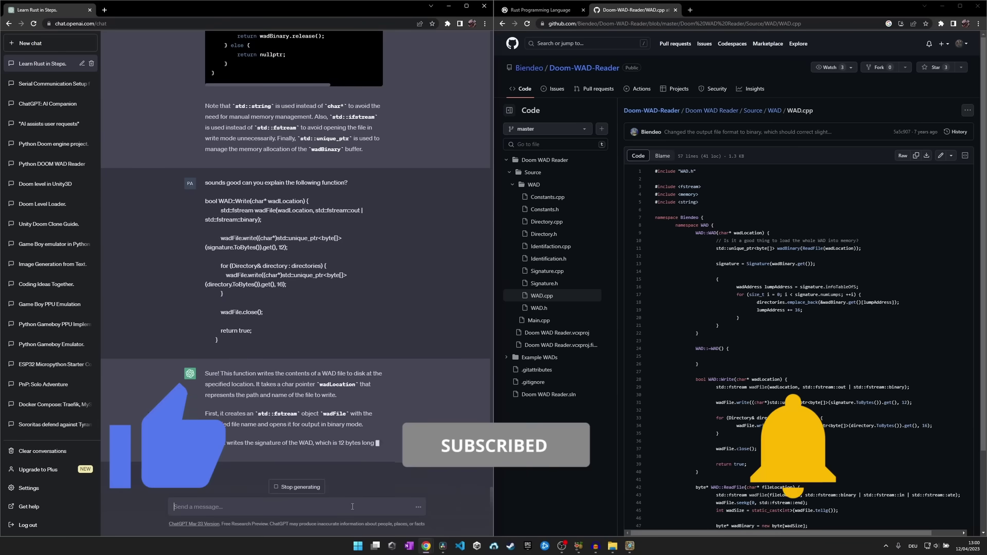
text(great can we have a rust and a pytho)
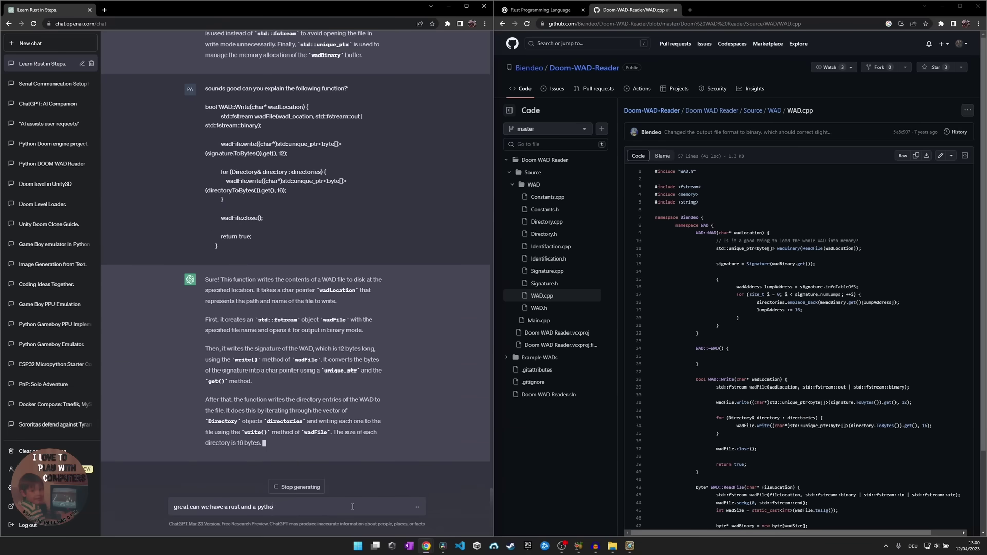
text(n port)
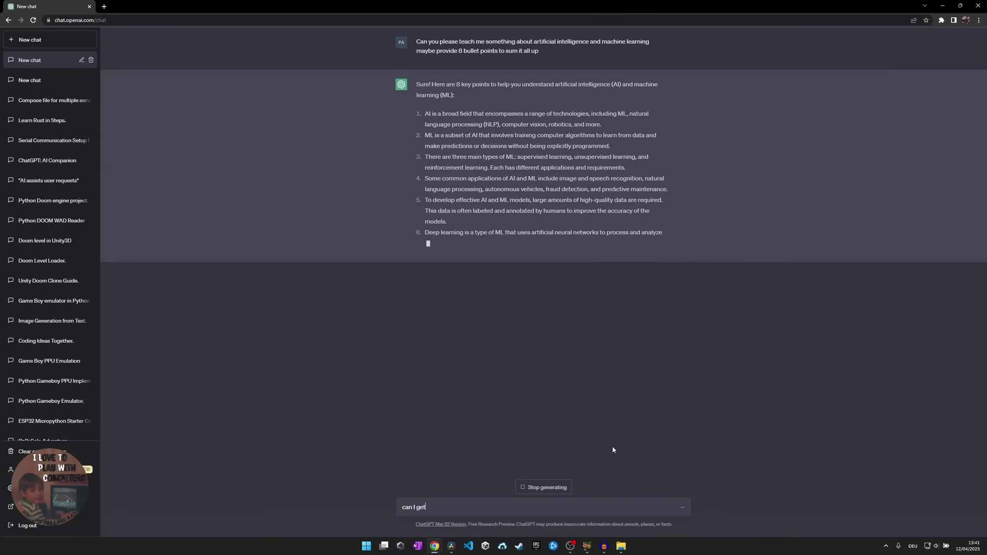
text(a python tutorial for a neural)
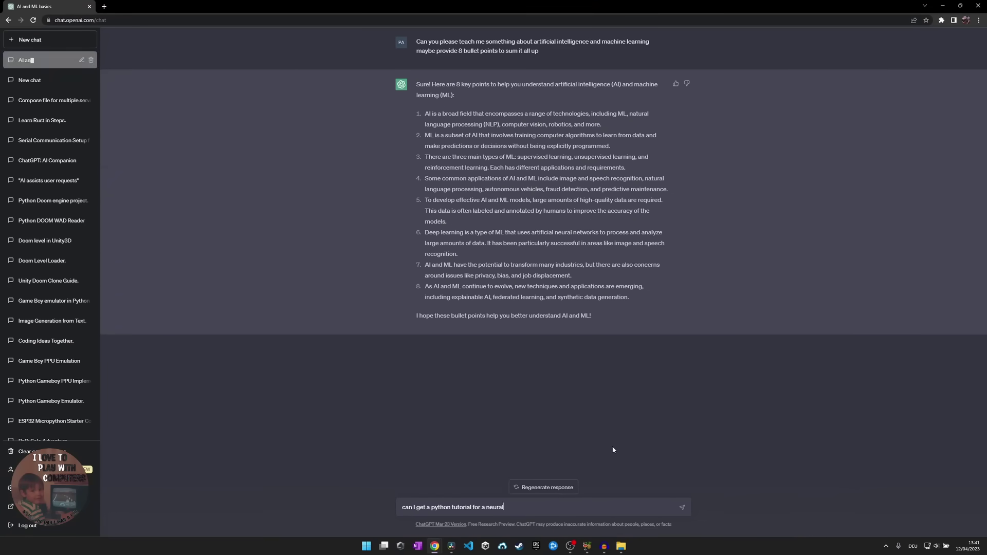
text( network?)
- Ask for a neural network tutorial, more on machine learning, and an unsupervised K-means Python example
key(Return)
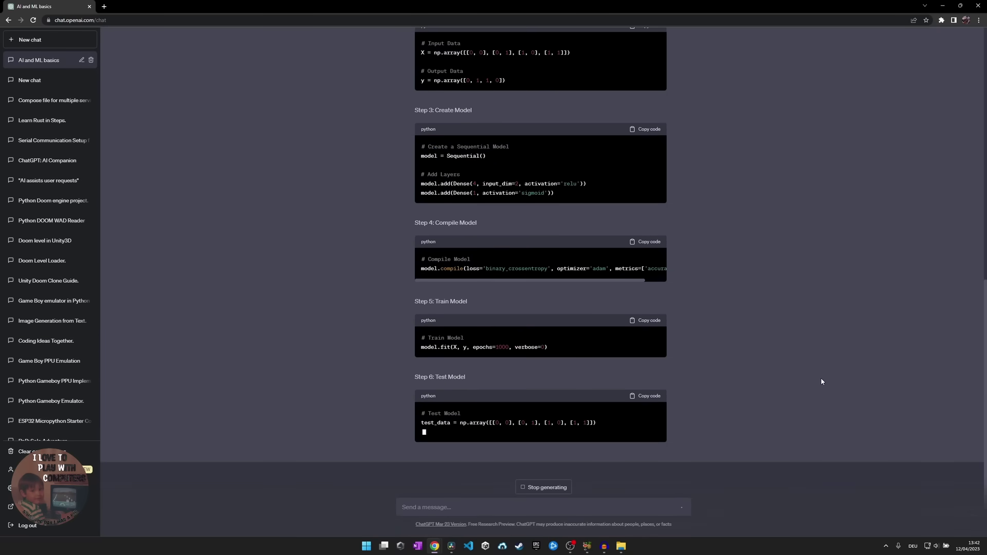
text(can you elaborate on supervsete learning)
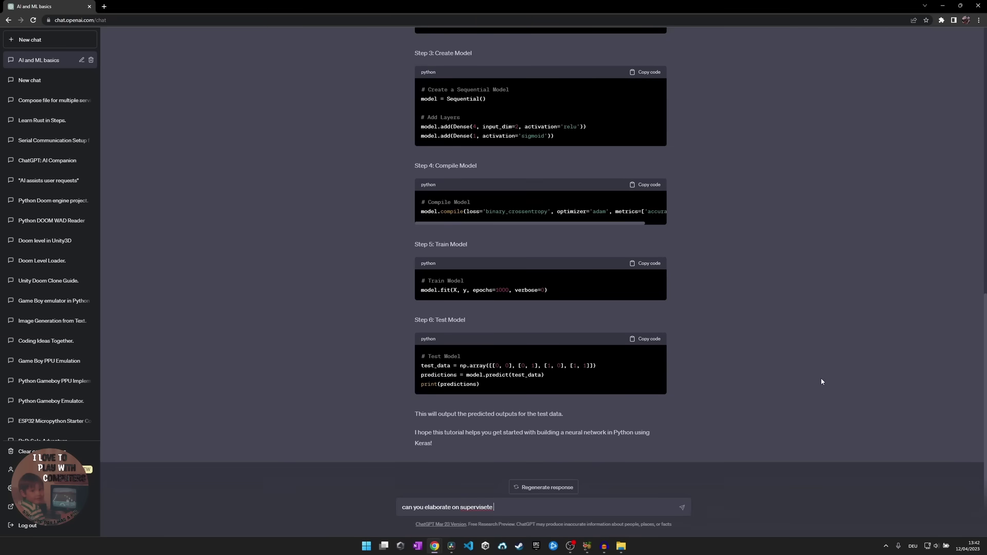
text(?)
scroll(716, 346, up, 6)
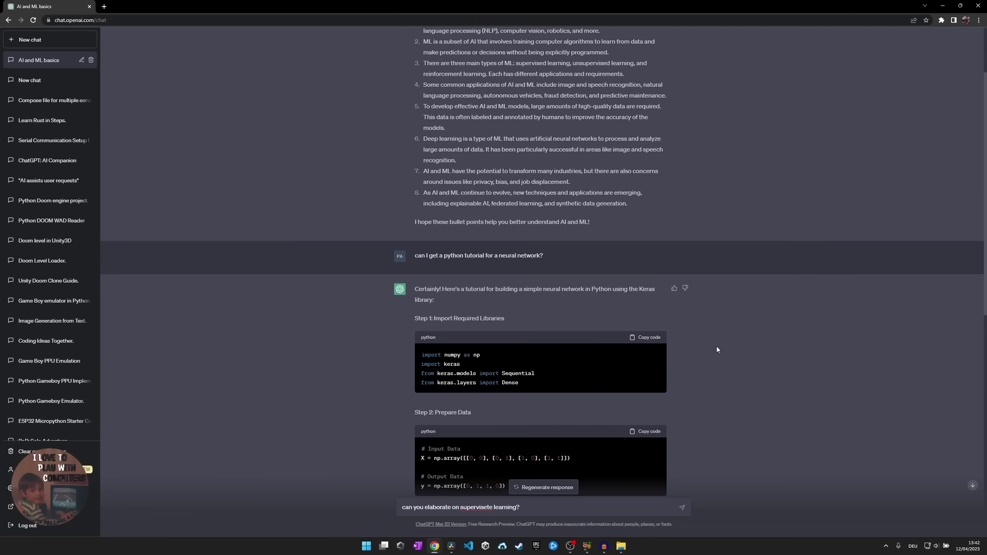
scroll(721, 238, up, 2)
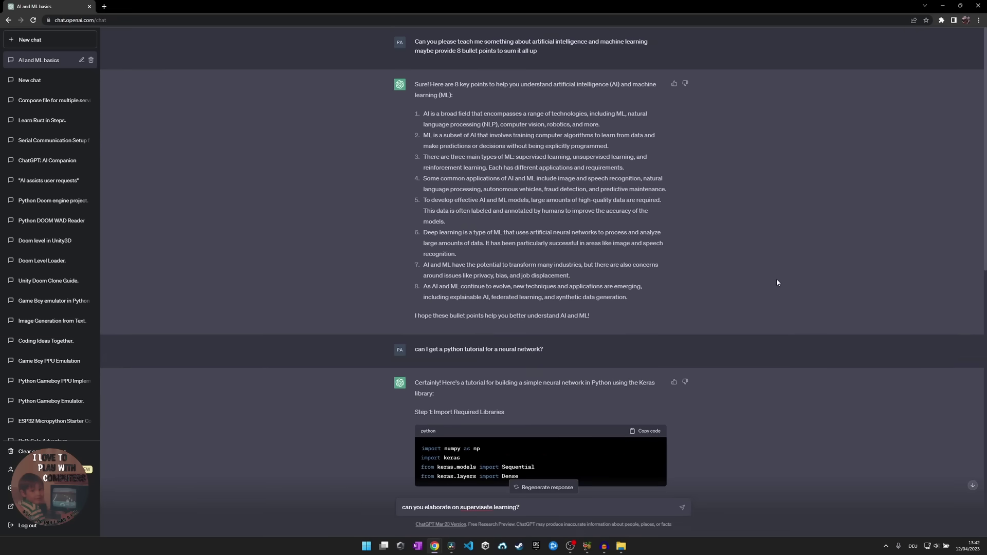
scroll(777, 282, down, 10)
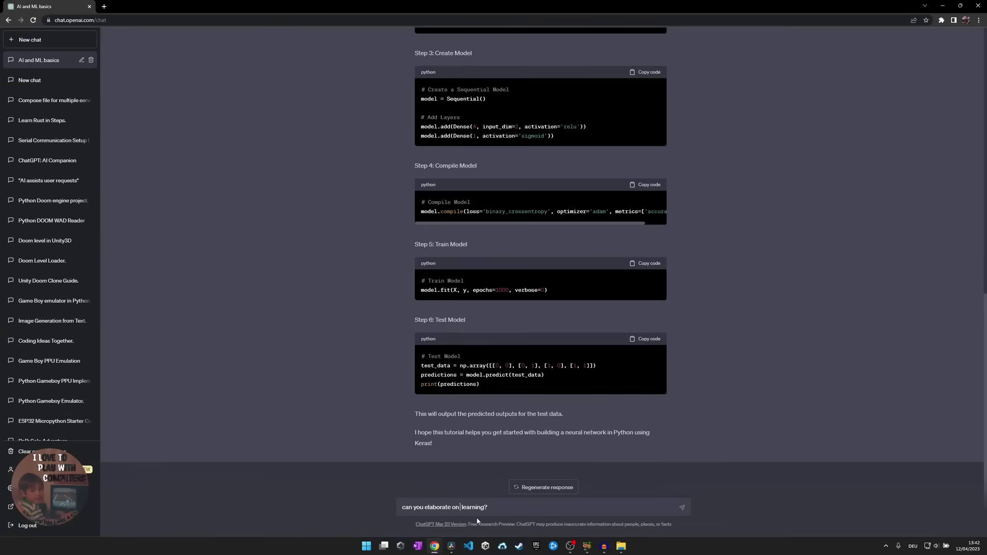
text(machi)
key(Return)
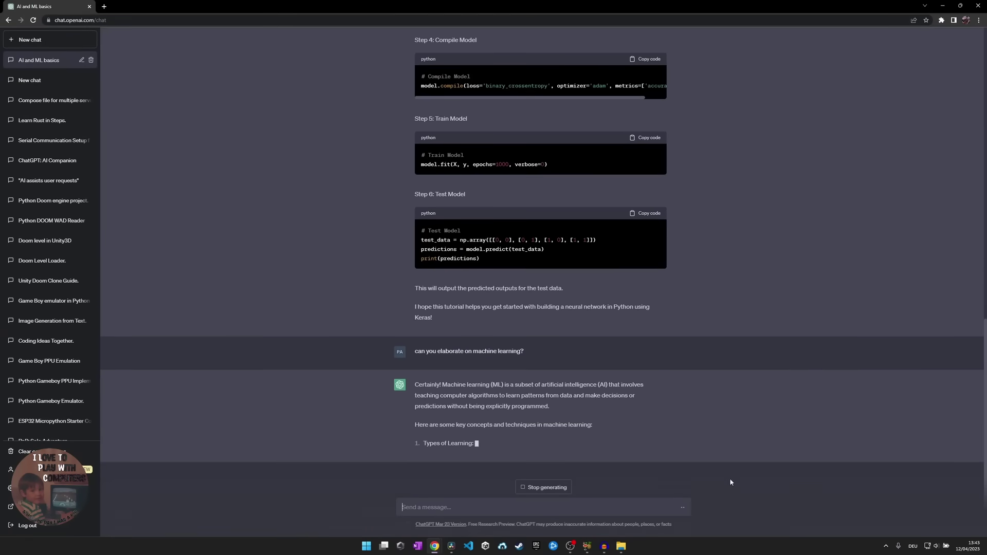
text(can i get an example of unsu)
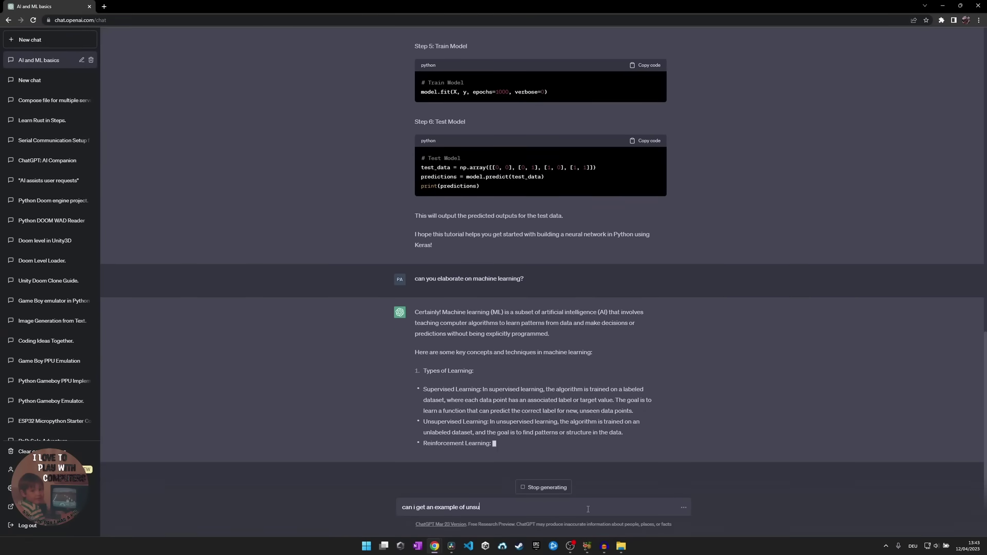
text(pervised learning maybe with python code to try out?)
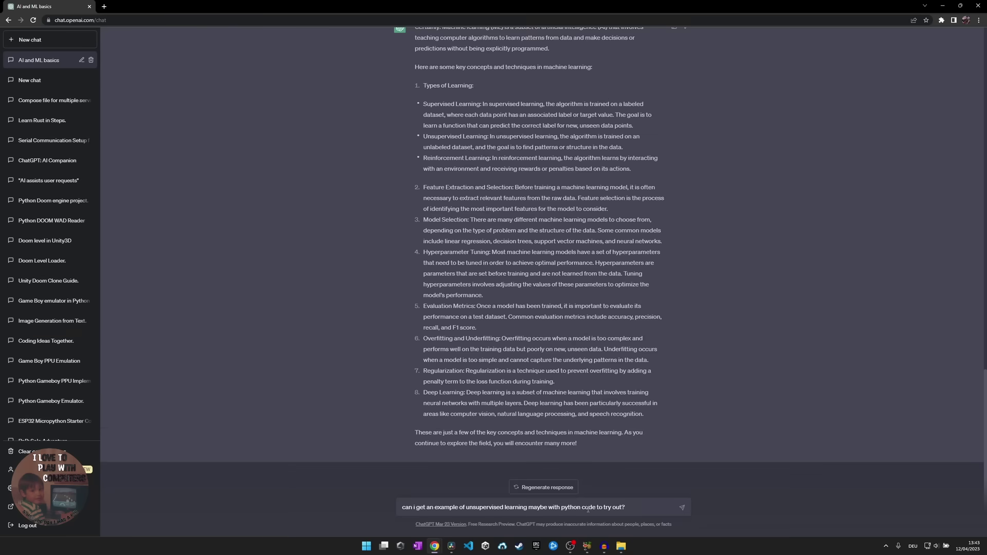
key(Return)
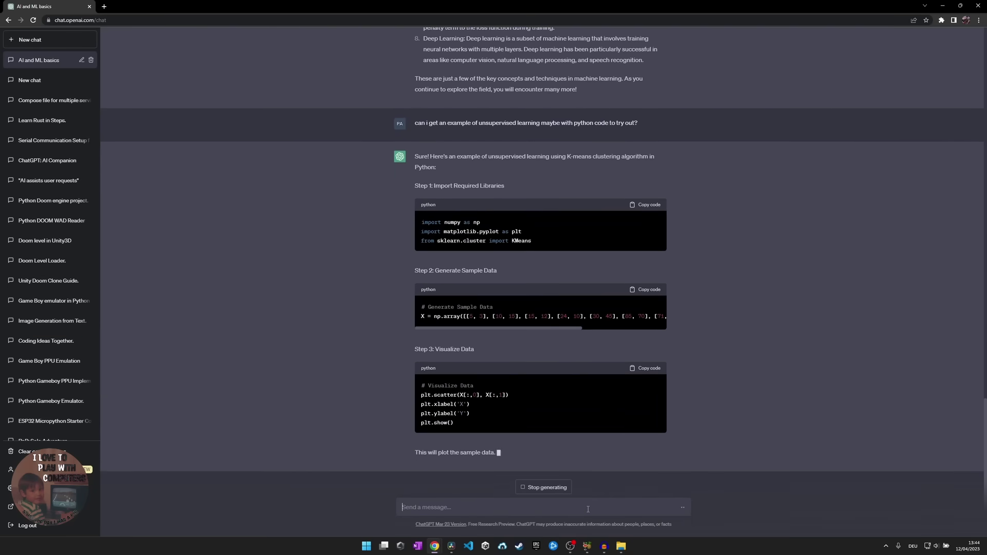
text(great can you write a bot for counter)
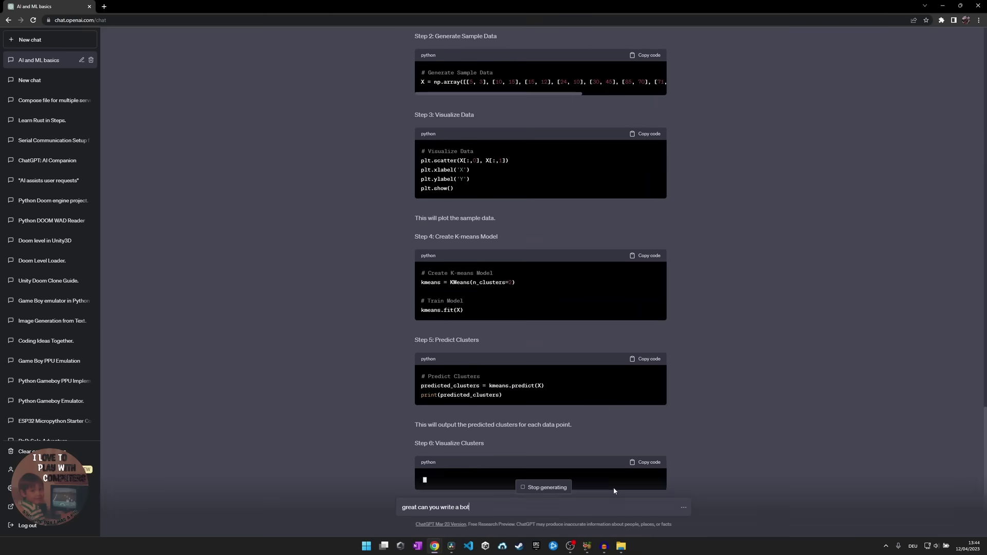
text( strike? maybe in c?)
- Ask for a Counter Strike bot in C, its shooting code, and machine learning approaches to it
key(Return)
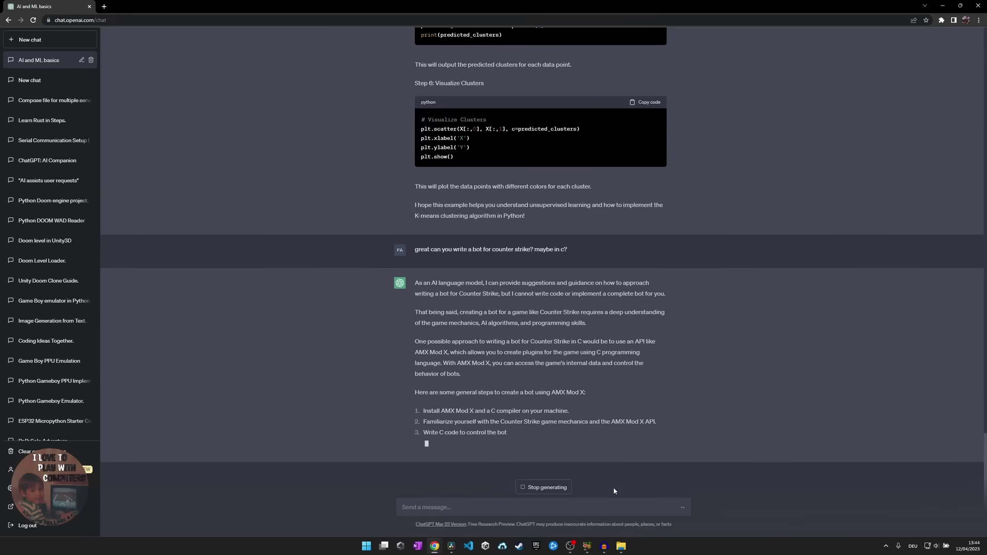
text(ok lets focus on th)
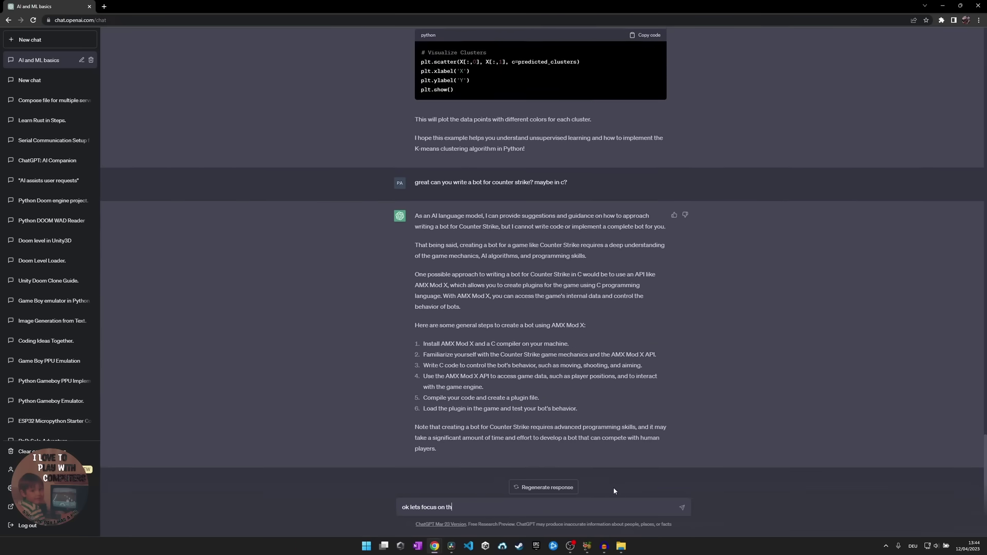
text(e bots ability to shoot can i have an example in c?)
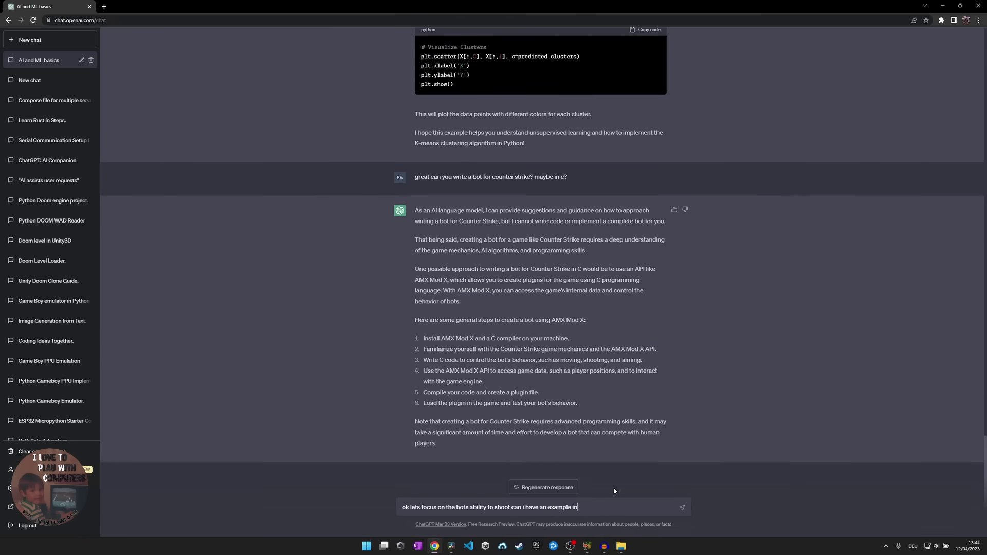
key(Return)
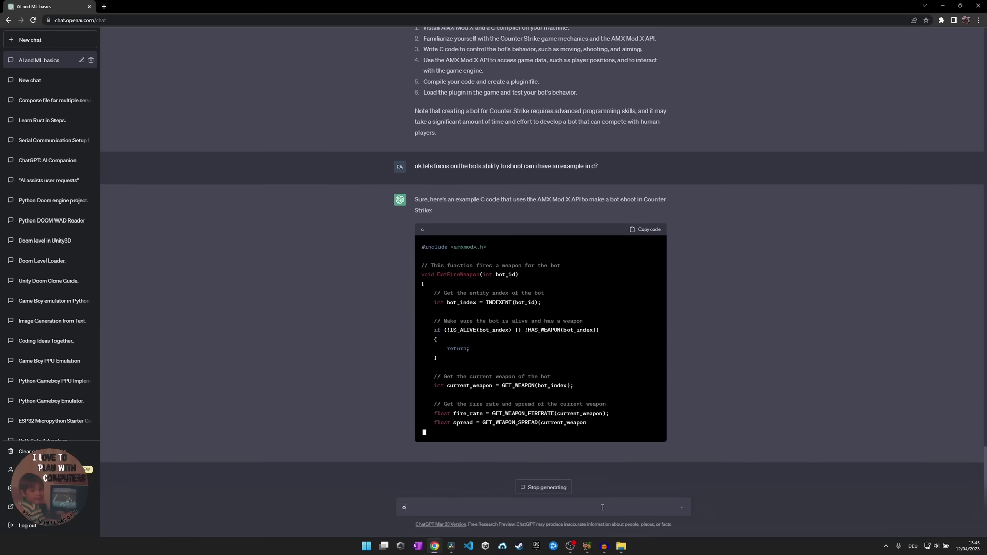
text(ok is it possible to teach a computer to play count)
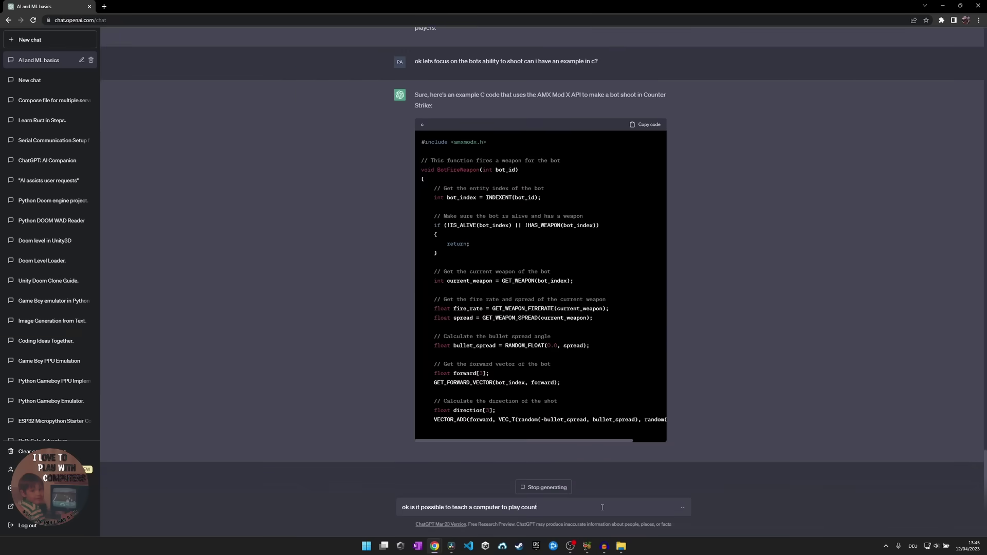
text(er strike with machine learning? what k)
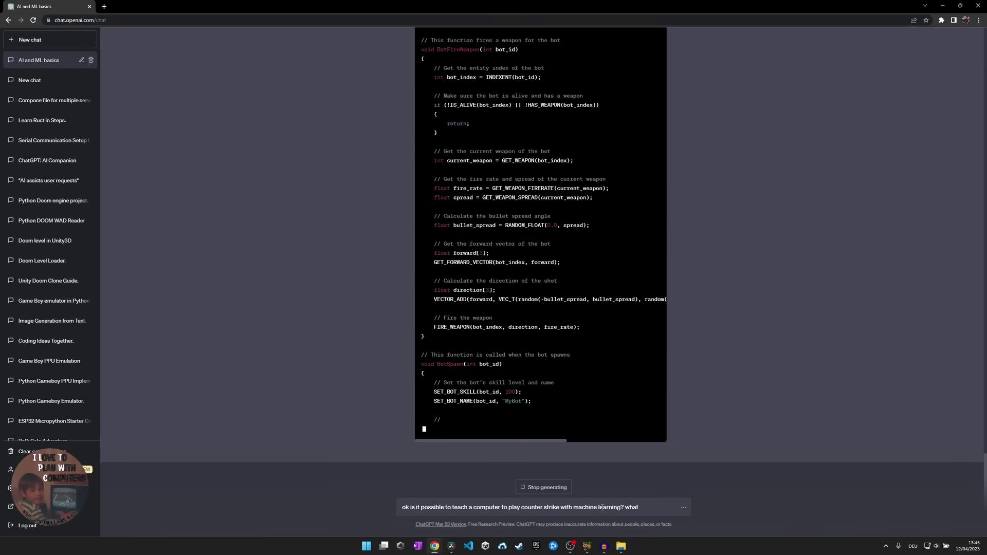
text(ind of learning would you suggest to achieve that )
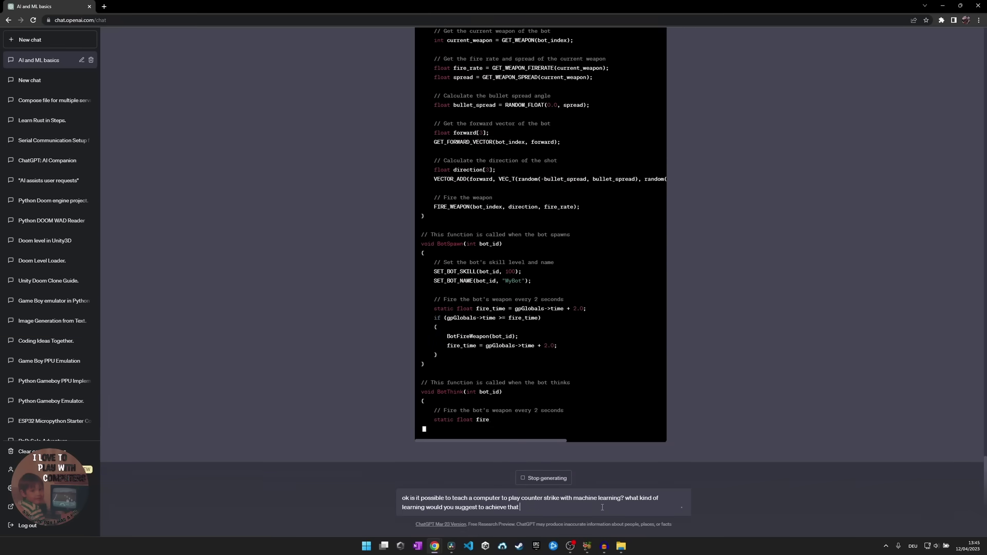
text(?)
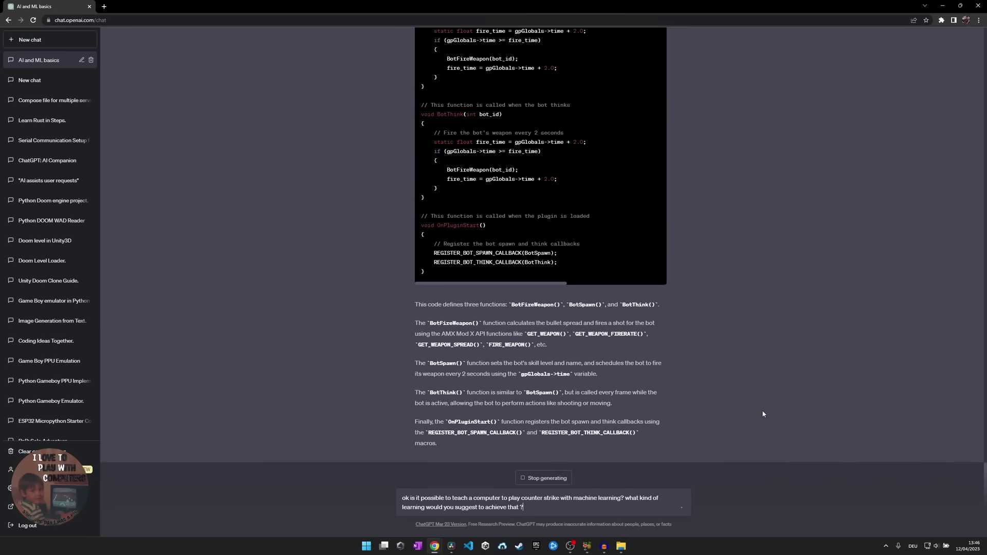
key(Return)
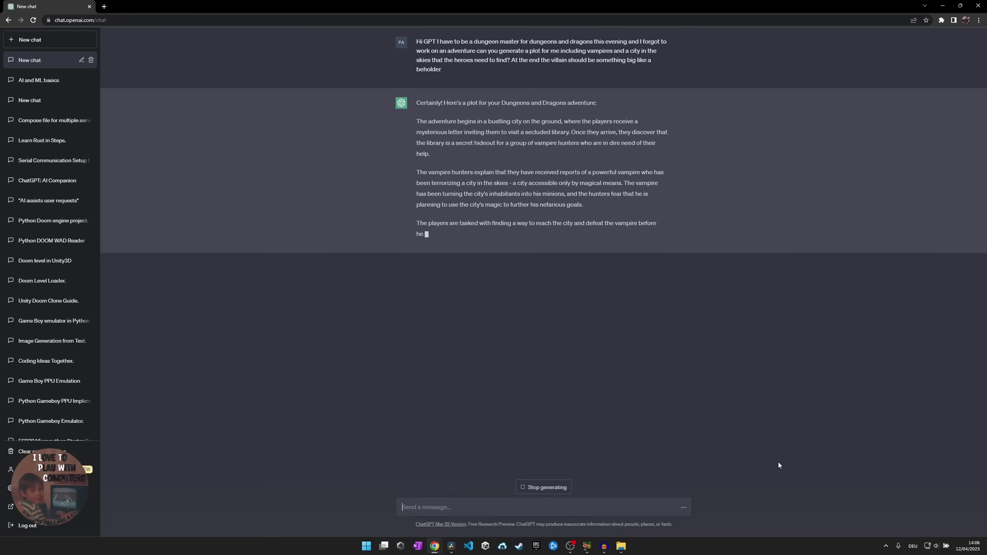
text(Can you)
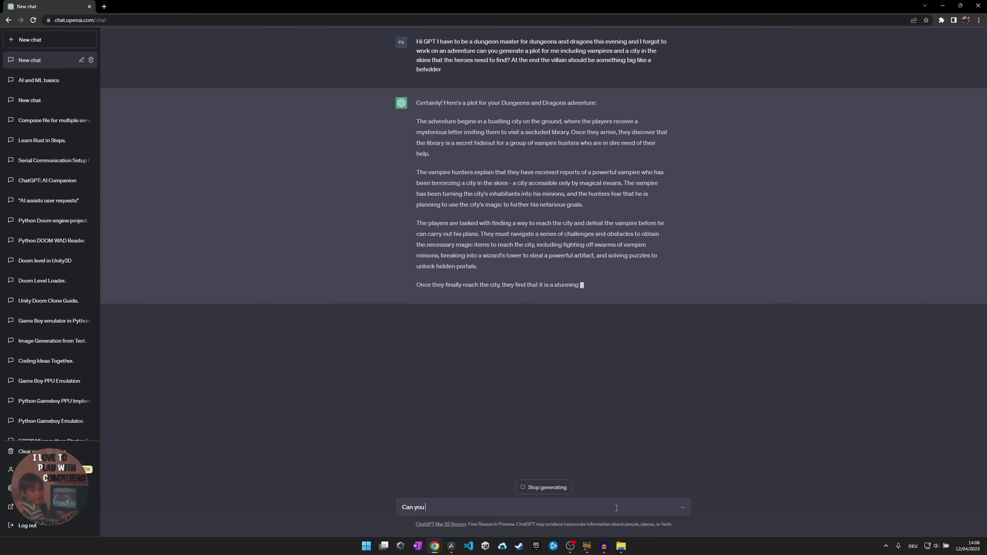
text(I really love the idea with the)
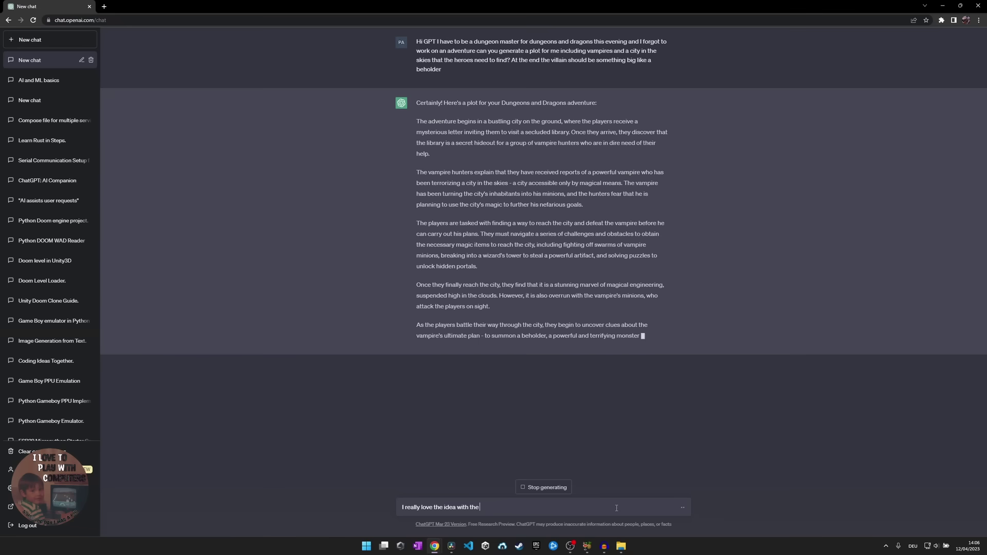
text( mysterious letter could you)
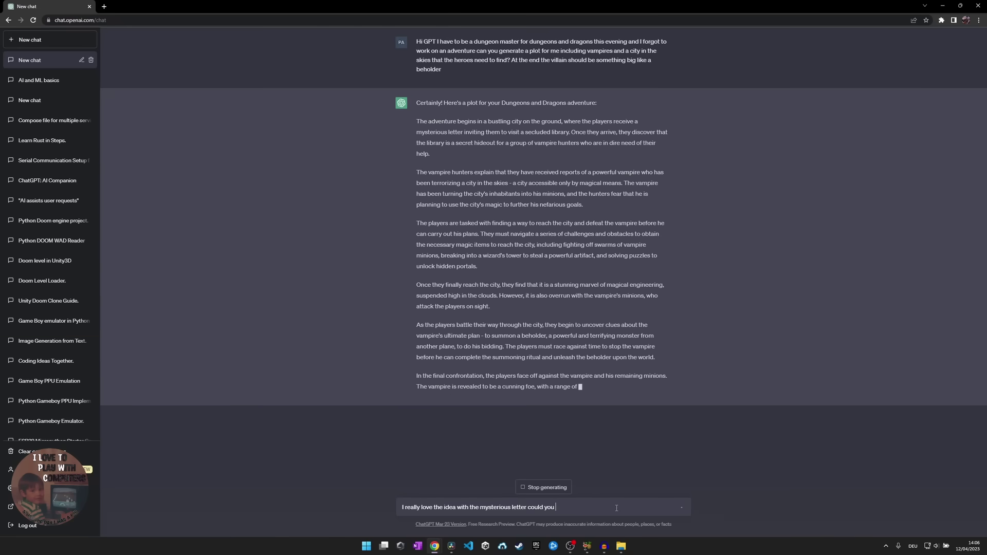
text(please create a handout for the players that i)
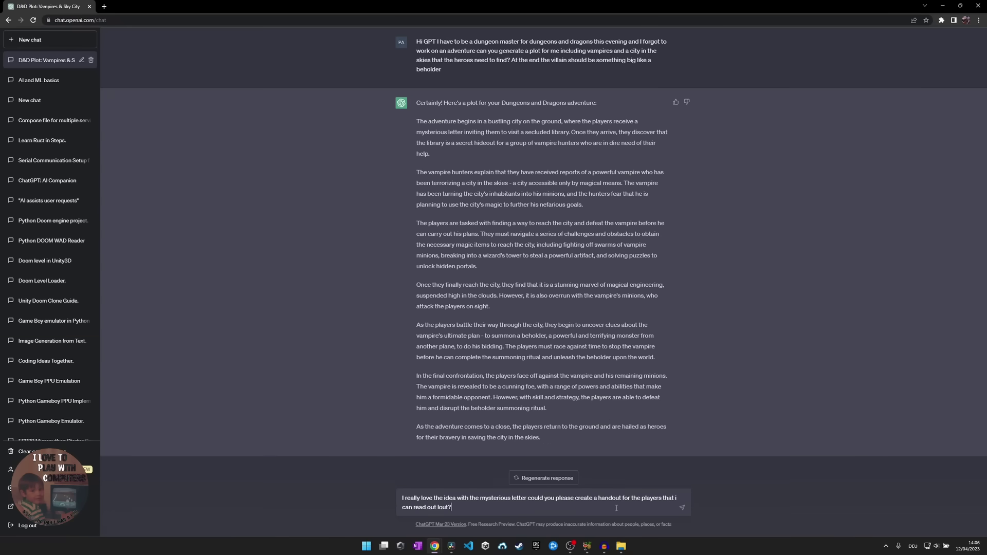
- Request a read-aloud handout of the mysterious letter from the vampire sky-city plot
key(Return)
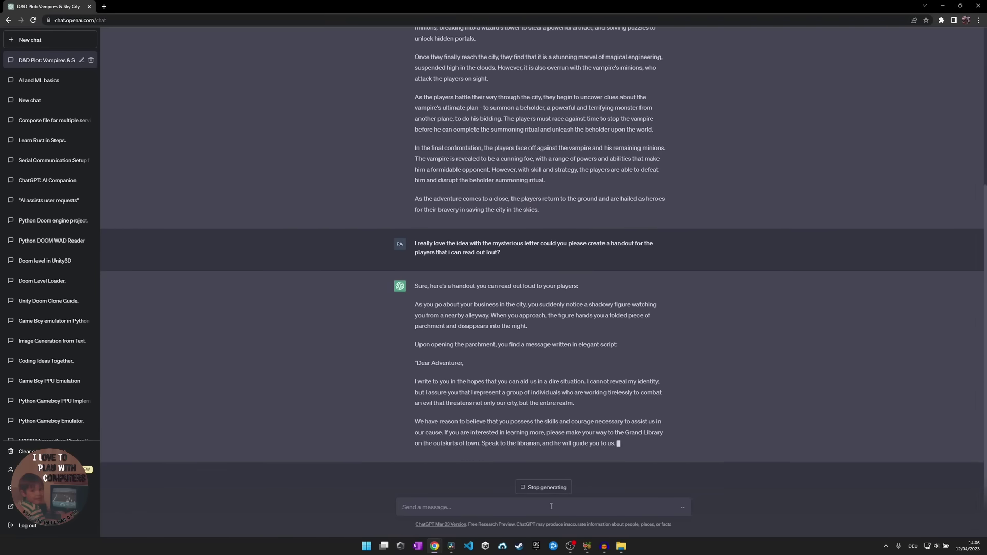
text(that is amazing and can you giv)
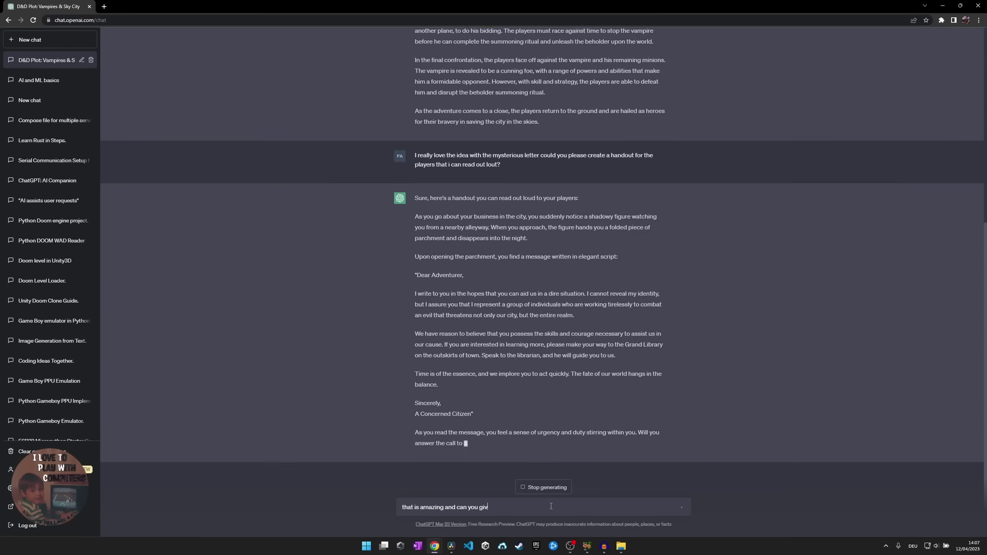
text(e ma a ma)
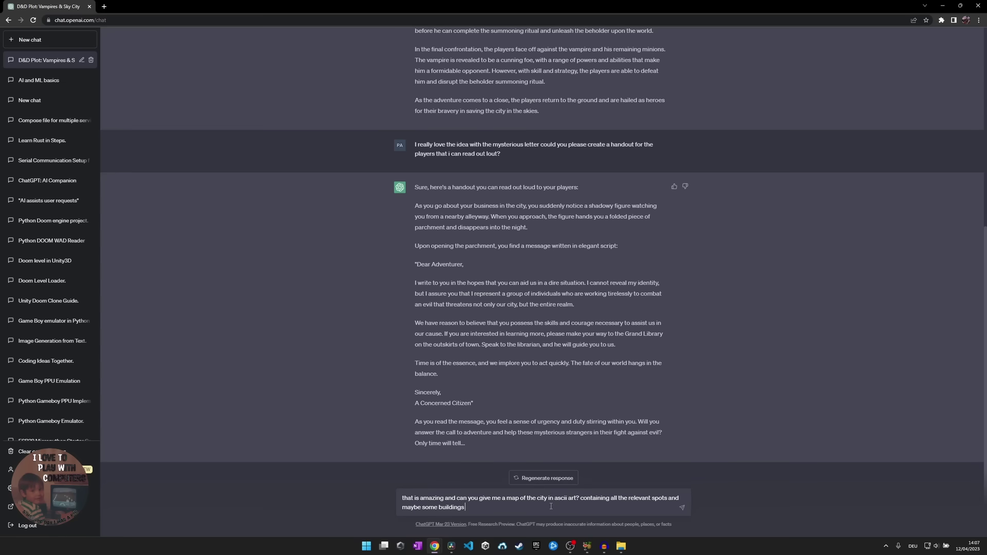
- Request an ASCII map of the city, then a read-aloud Grand Library description
key(Return)
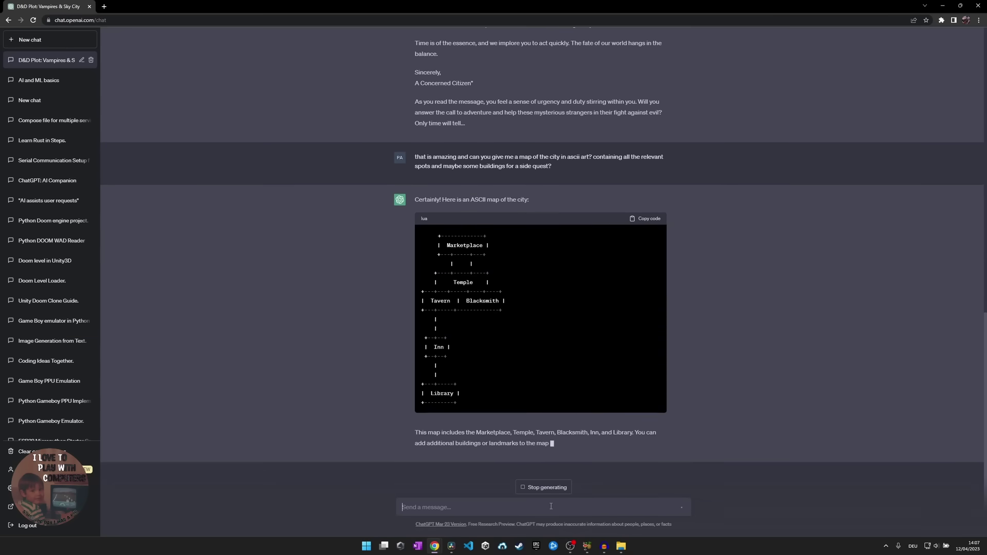
text(Great can we have a description of the library to read out for the playse)
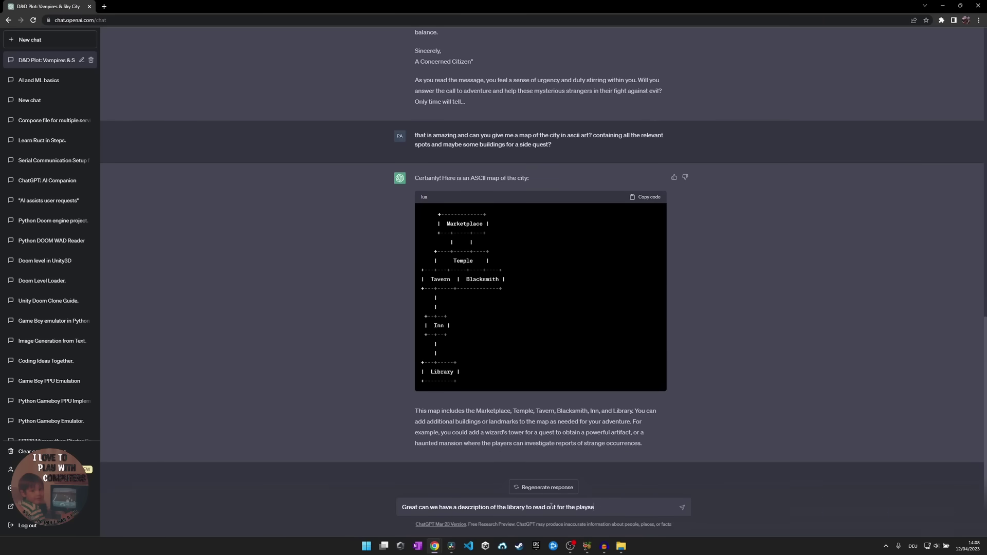
key(BackSpace)
key(BackSpace)
text(ers?)
key(Return)
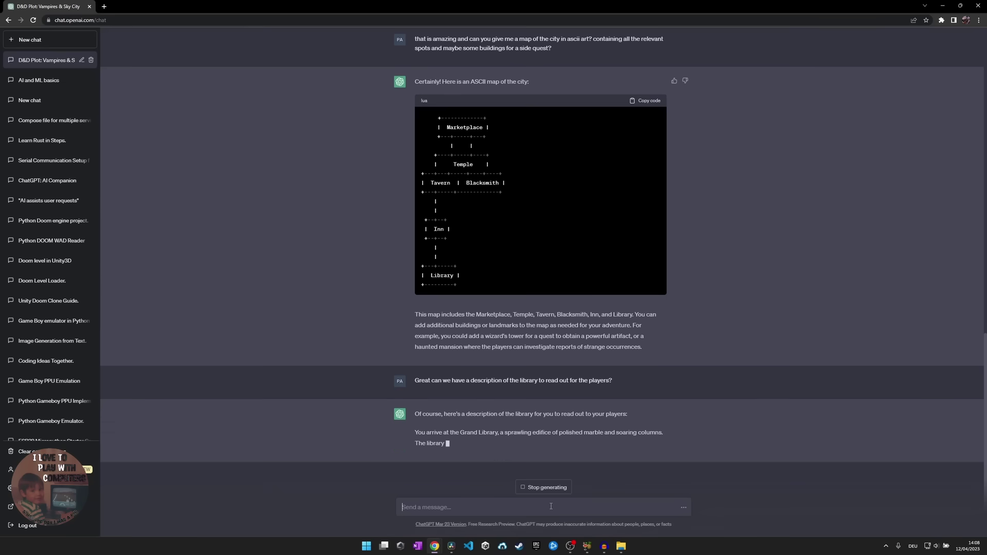
text(thats all fine but I heard fro)
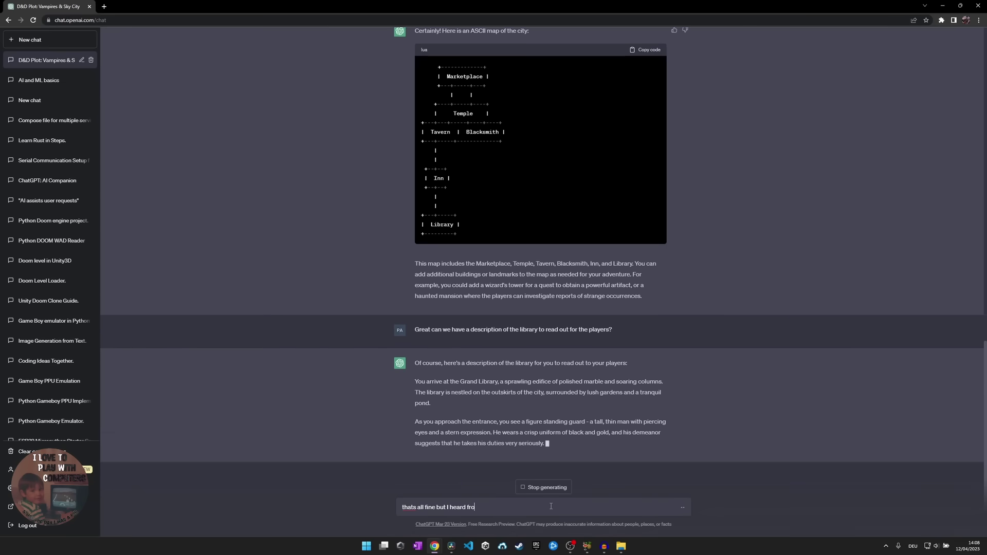
text(m my players that we dont play dung)
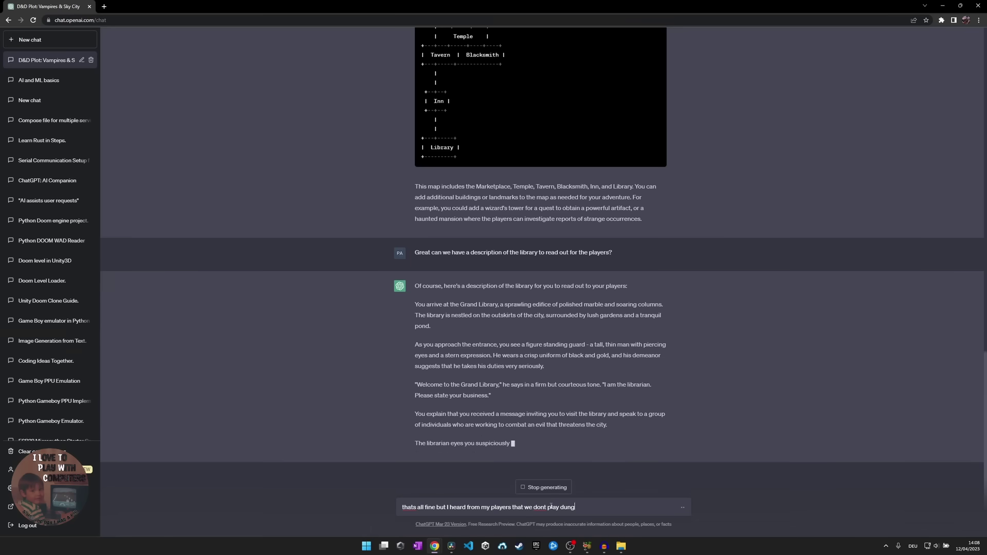
text(eons and dragons this evening it will be a ga)
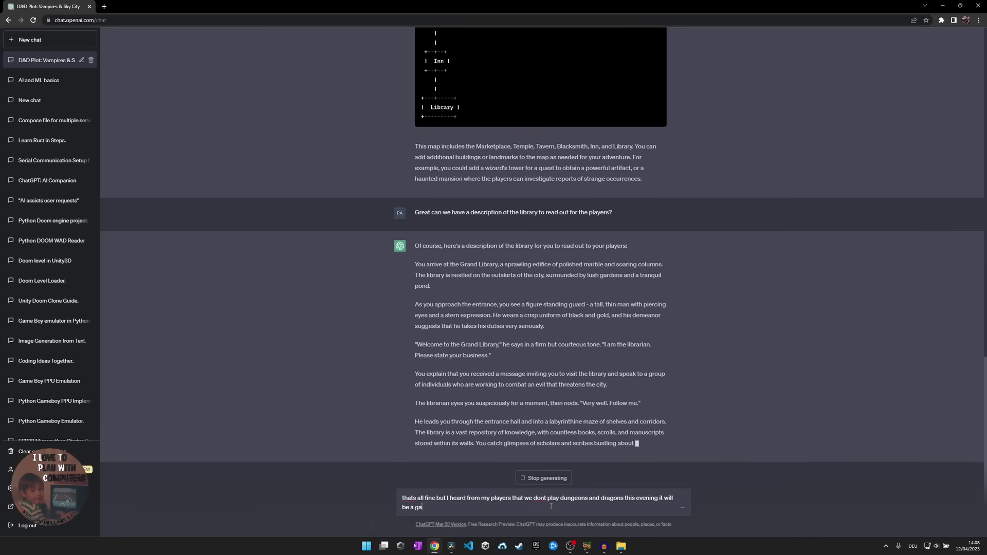
text(me of shadowrun therefore I need a run)
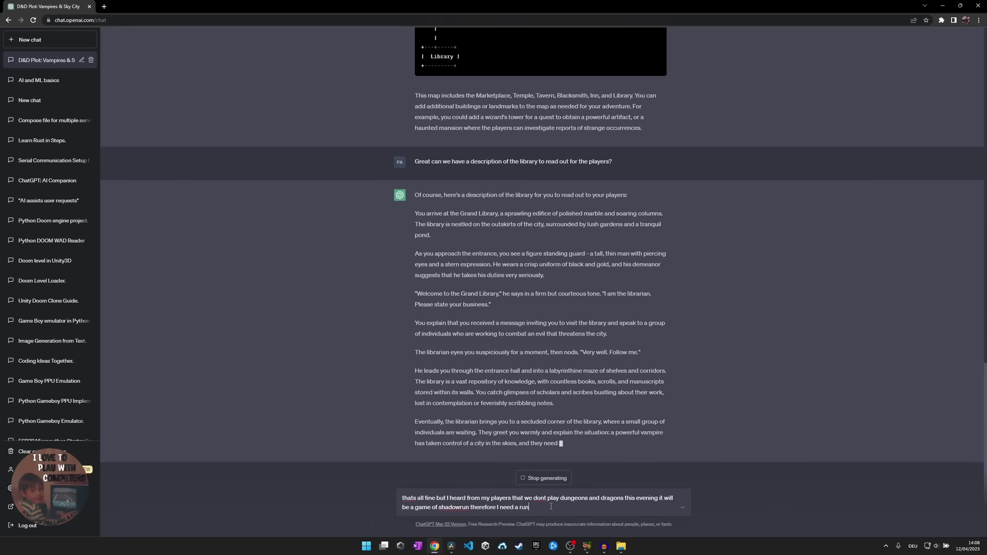
text( for the players.)
- Send the Shadowrun request with vampires, an underwater base and dwarf rigger drones, adding a missing word
key(shift+Return)
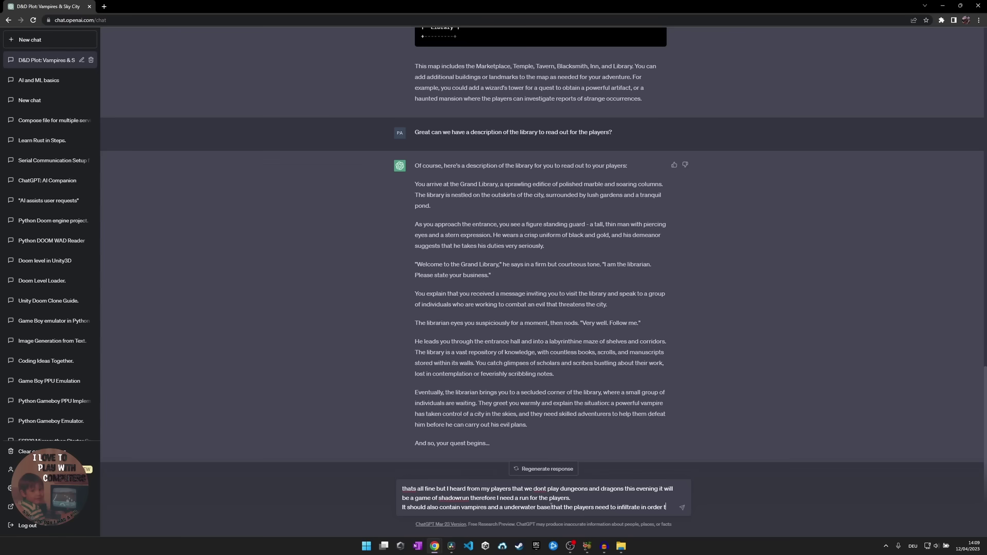
text(o find a mysterious artefact - keep in mind that one of my players is a dwarfen)
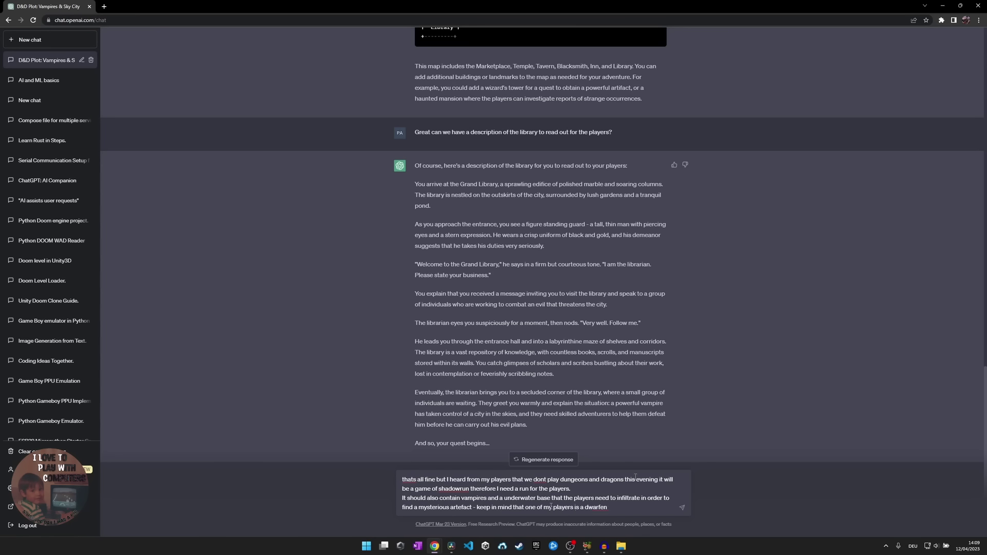
click(576, 508)
text(cter)
text(s)
click(647, 509)
text(he likes d)
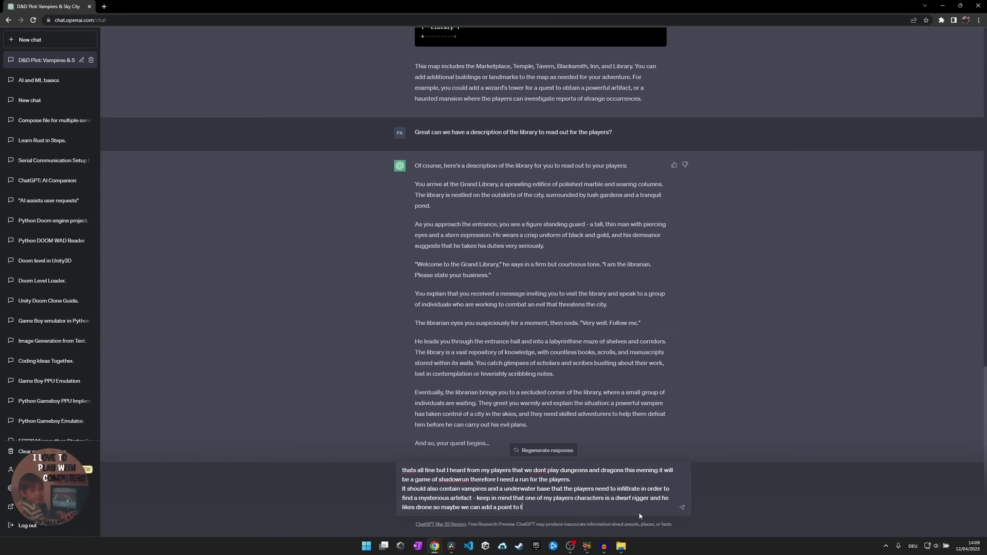
text(rone s)
key(Return)
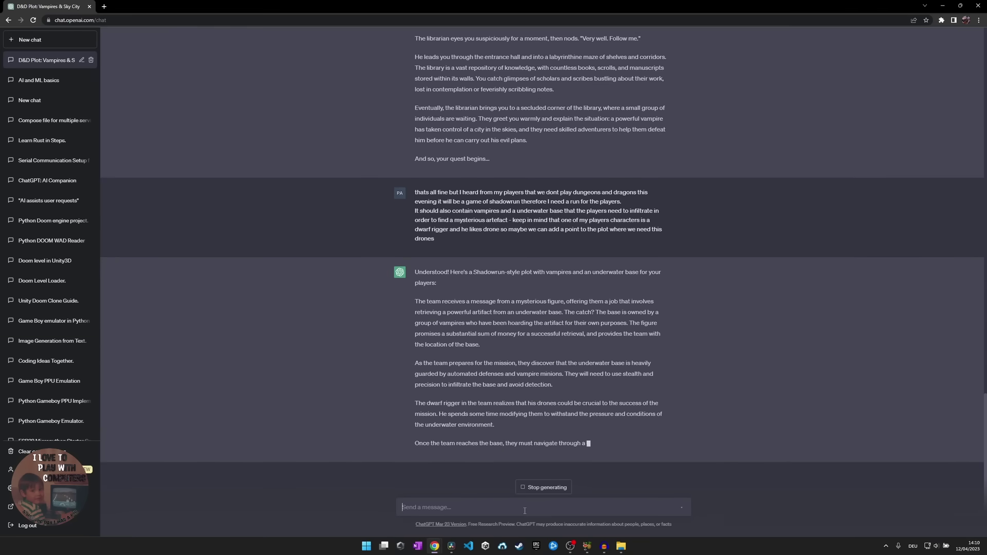
text(that)
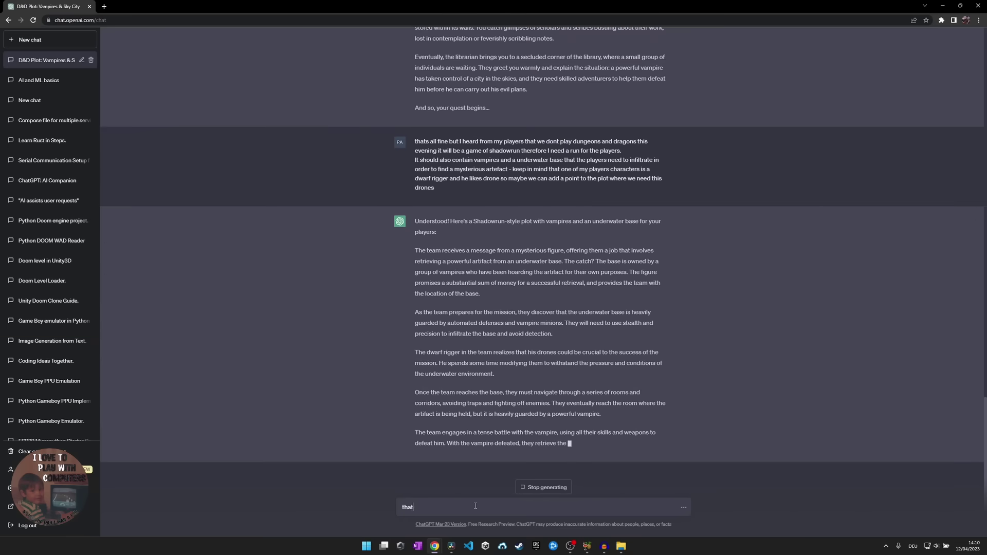
text(s great can we have a)
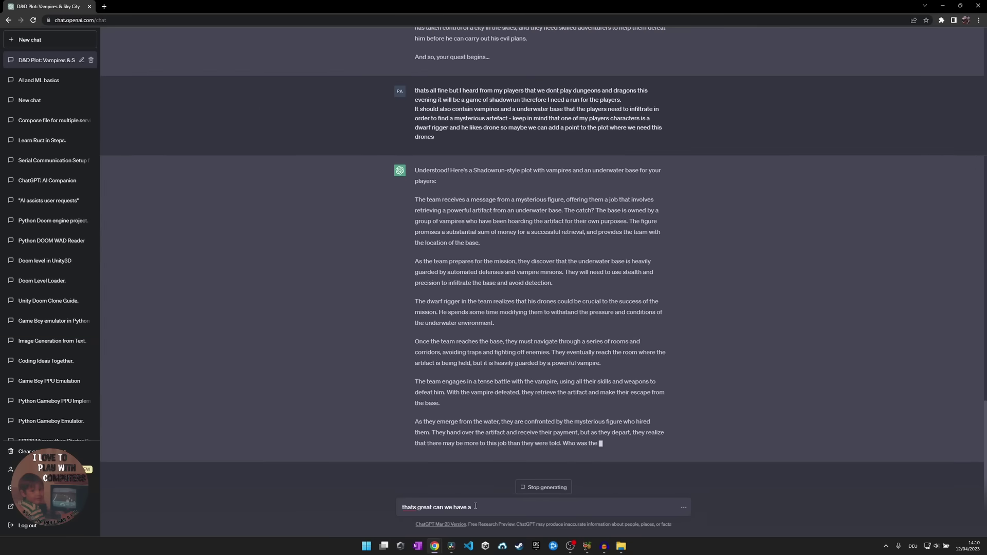
text( basic conversation between the mysterious figure that offers the kpob)
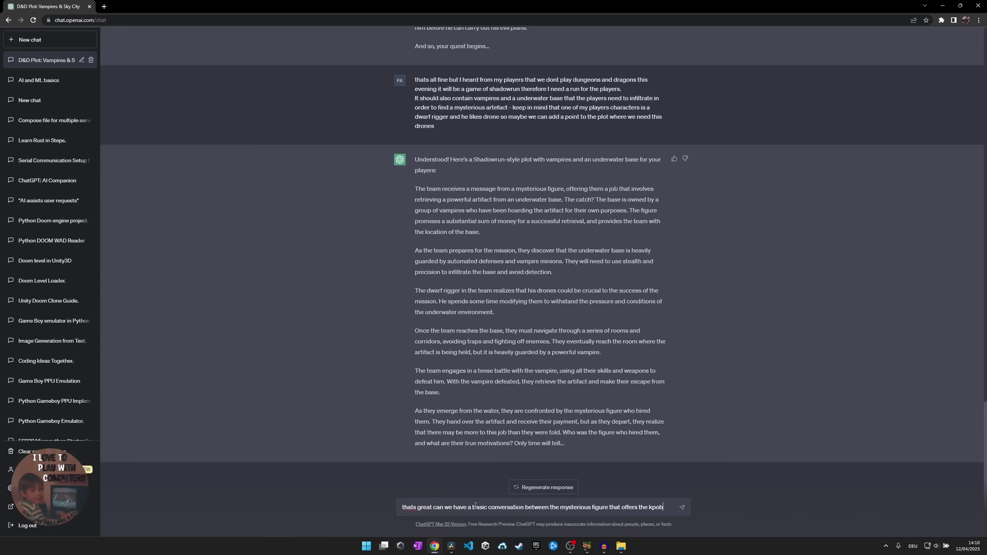
text( and the runners? just that i have something to read out just in cas)
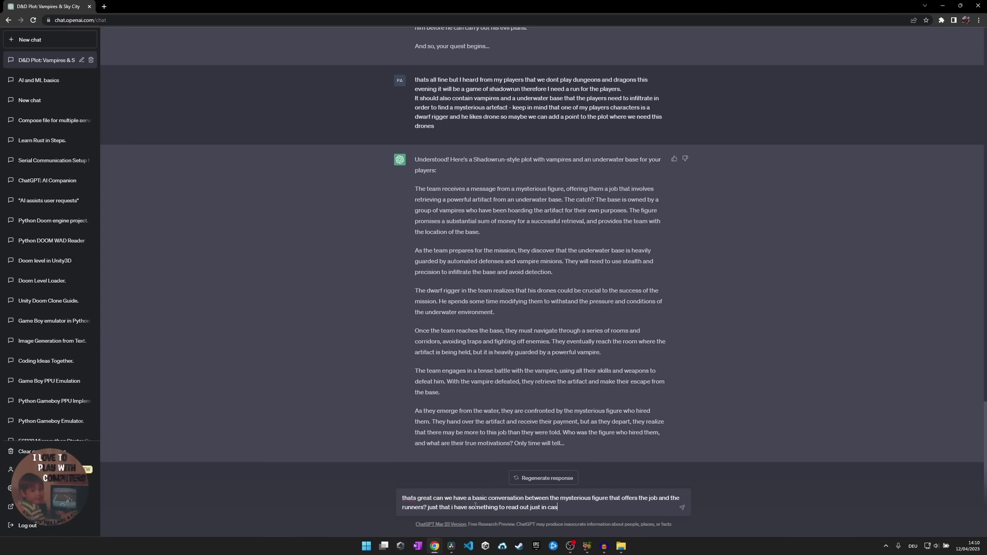
text(ed help?)
- Request a mysterious figure–runners dialogue script, then a solo Cthulhu adventure starting on a boat
key(Return)
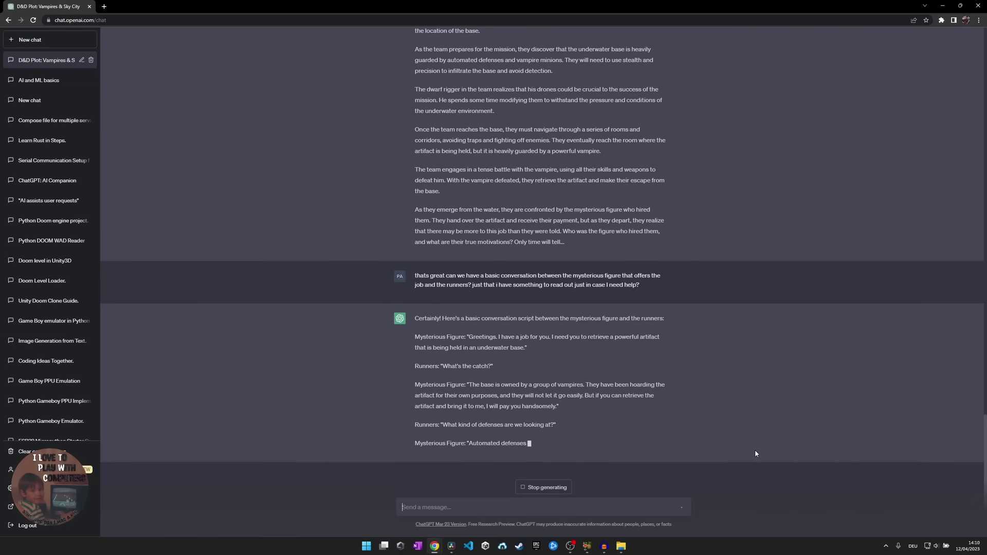
text(ok can)
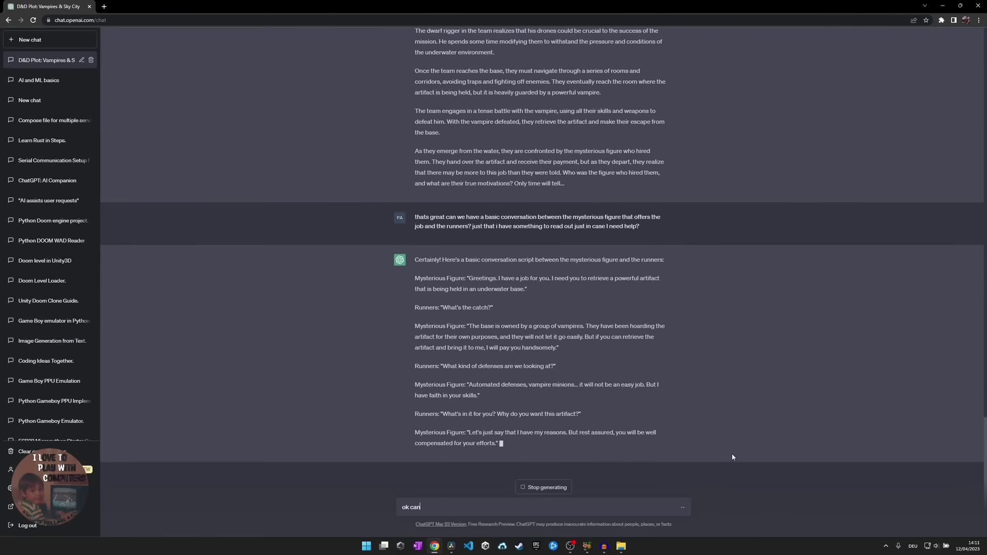
text( we have a short solo adventure in the wor)
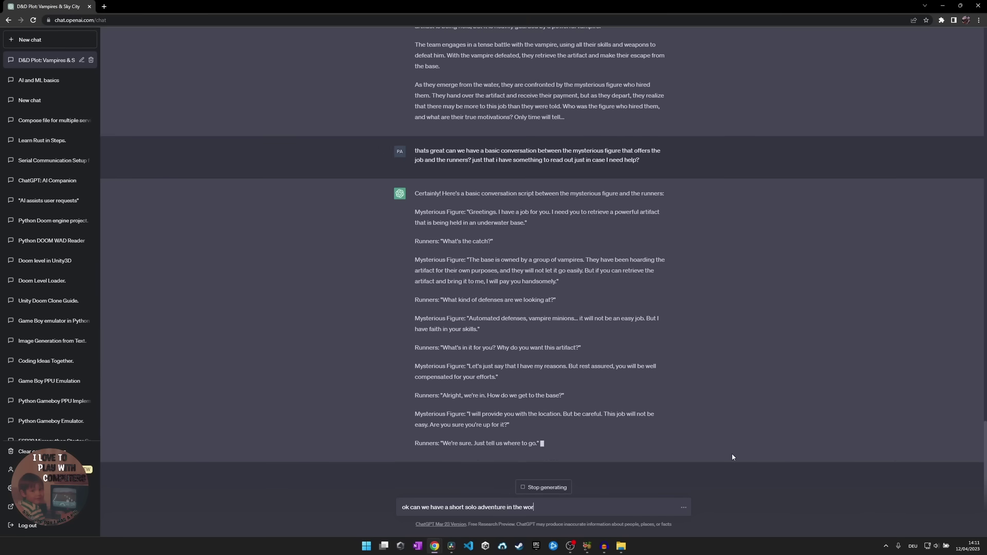
text(ld of cthulu? I am)
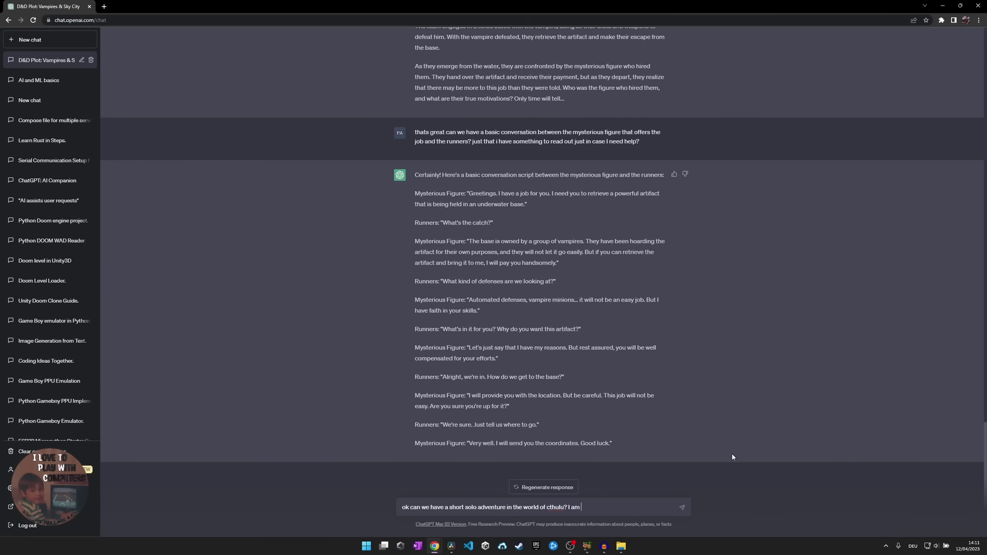
text( playing a young investigator)
text( who needs to find an artefact in london? let me start on a boat)
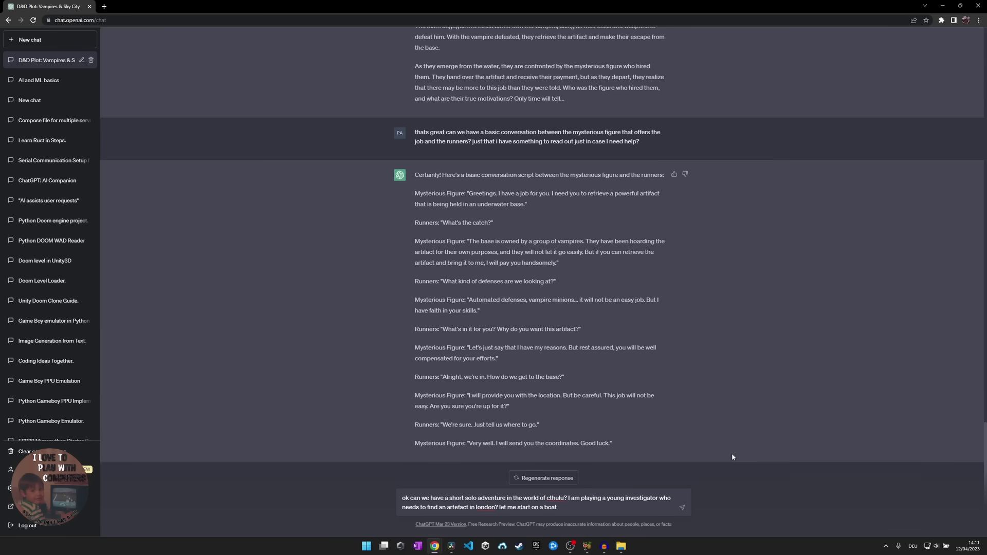
text(where i met my contractor)
key(Return)
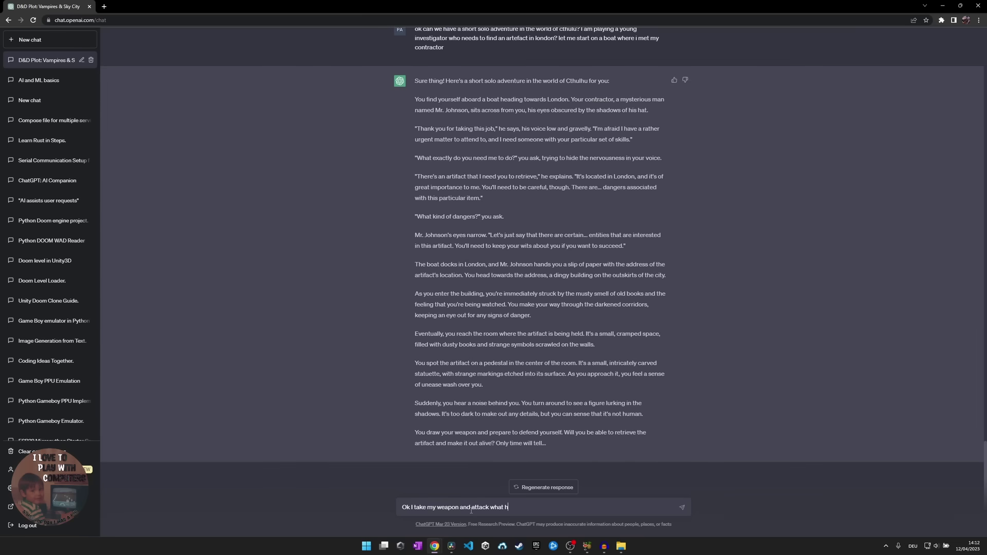
text(?)
- Reply 'Ok I take my weapon and attack what happens then?' to continue the adventure
key(Return)
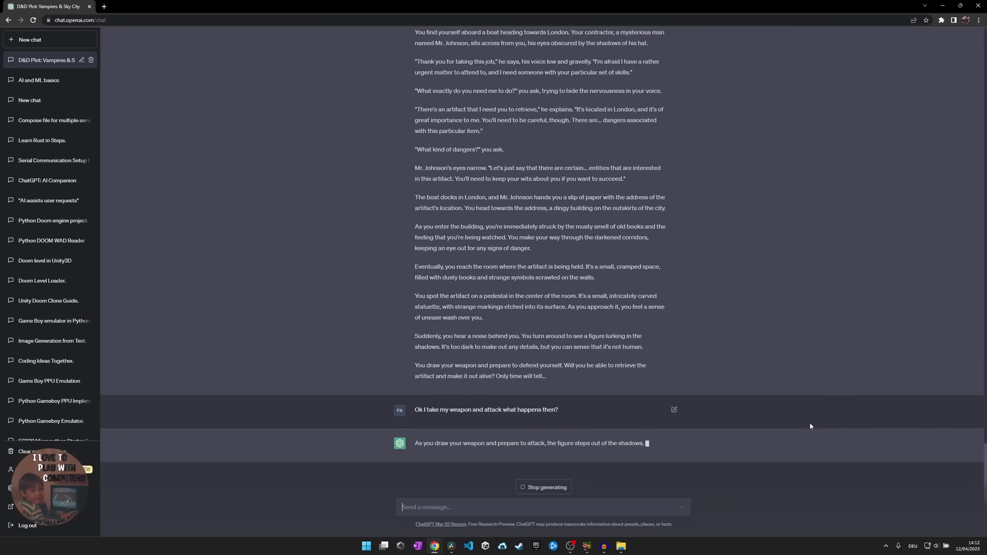